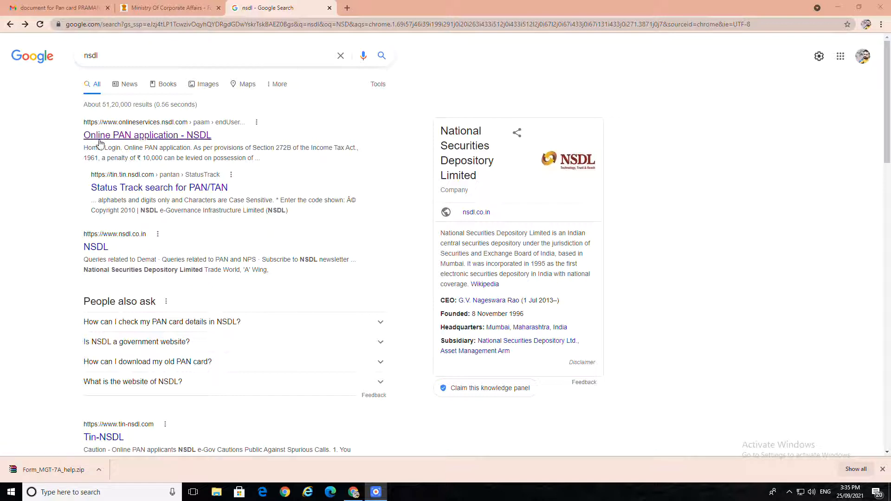
# Open the 'Online PAN application - NSDL' result from the Google search
pyautogui.click(152, 139)
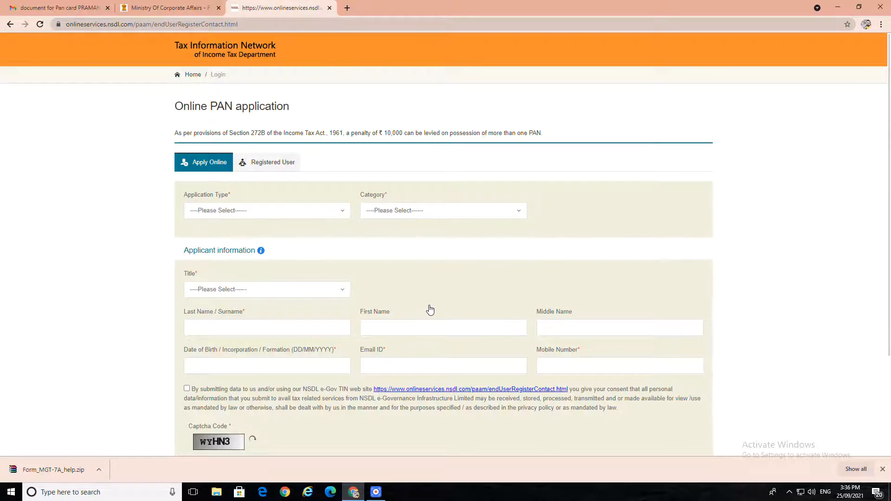
# Choose 'New PAN - Indian Citizen (Form 49A)' as the application type
pyautogui.scroll(-1, 430, 310)
pyautogui.scroll(1, 428, 309)
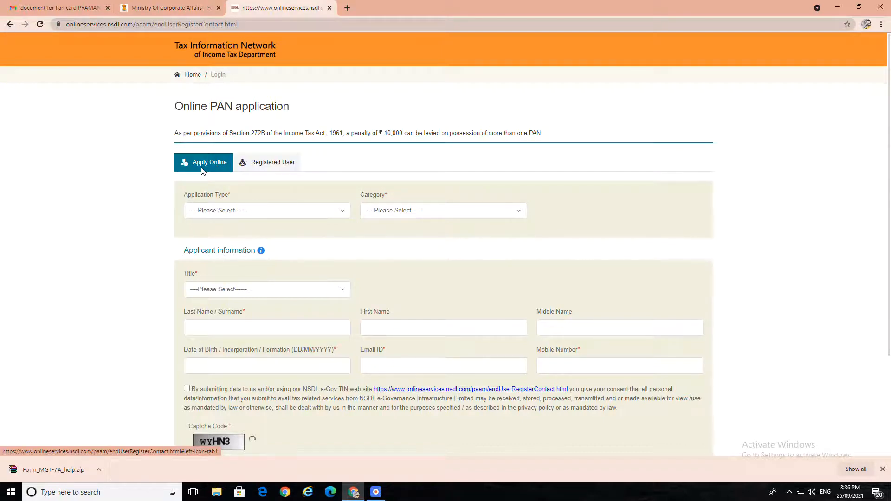
pyautogui.click(214, 215)
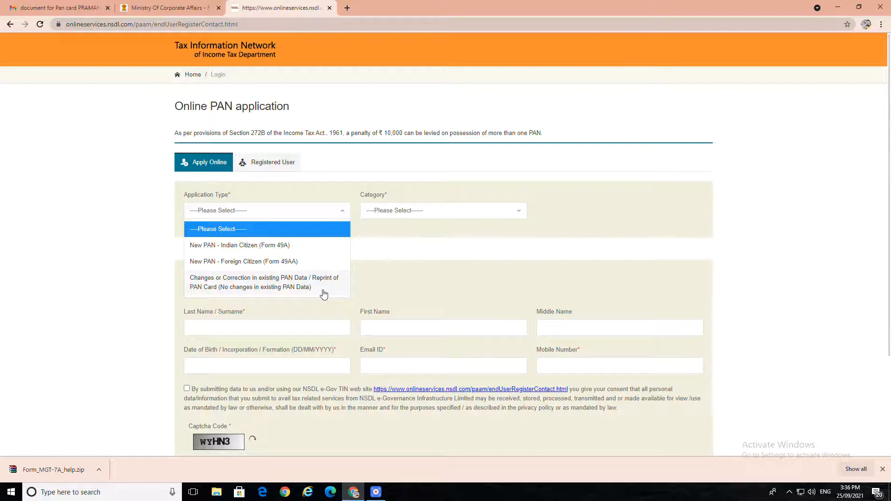
pyautogui.click(233, 252)
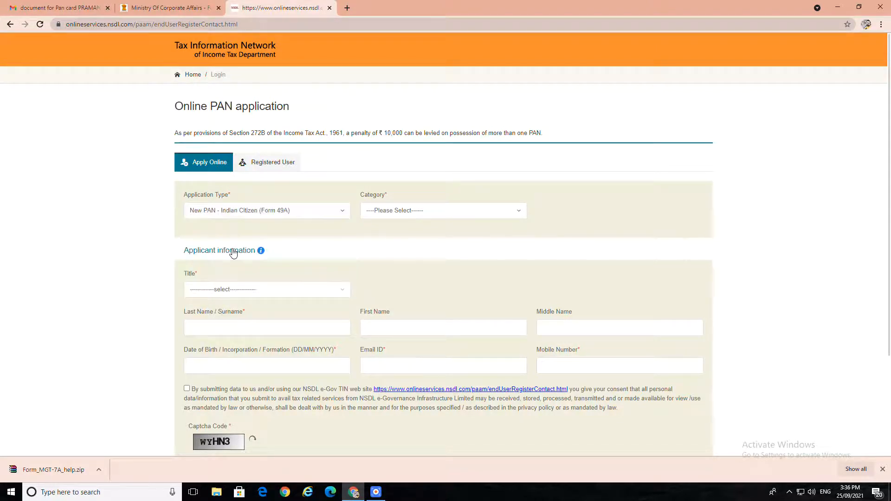
# Pick FIRM from the applicant Category list
pyautogui.click(406, 210)
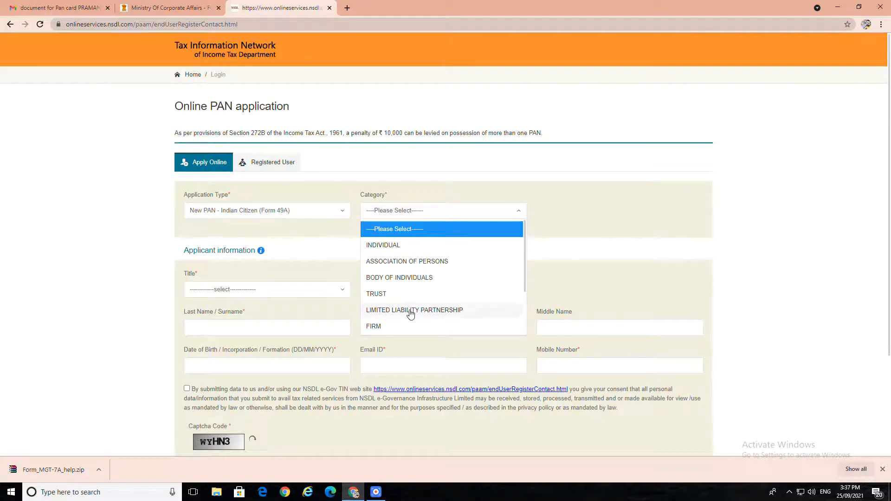
pyautogui.scroll(-1, 404, 325)
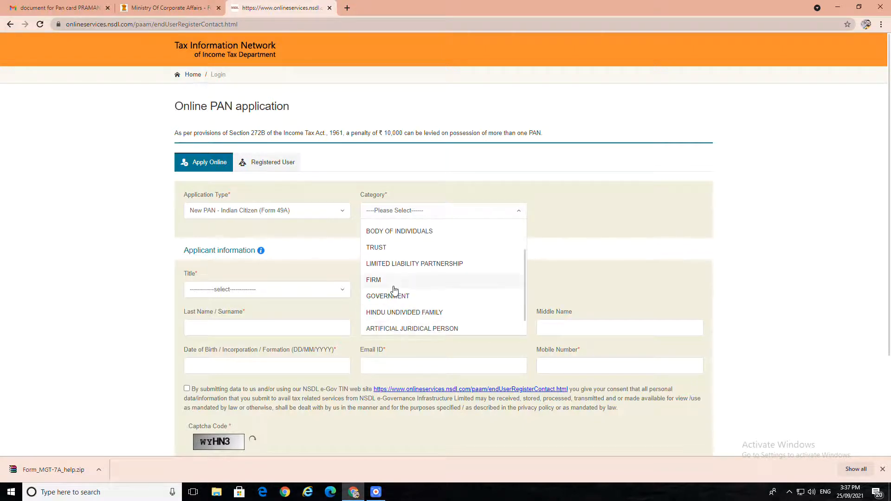
pyautogui.scroll(-1, 399, 298)
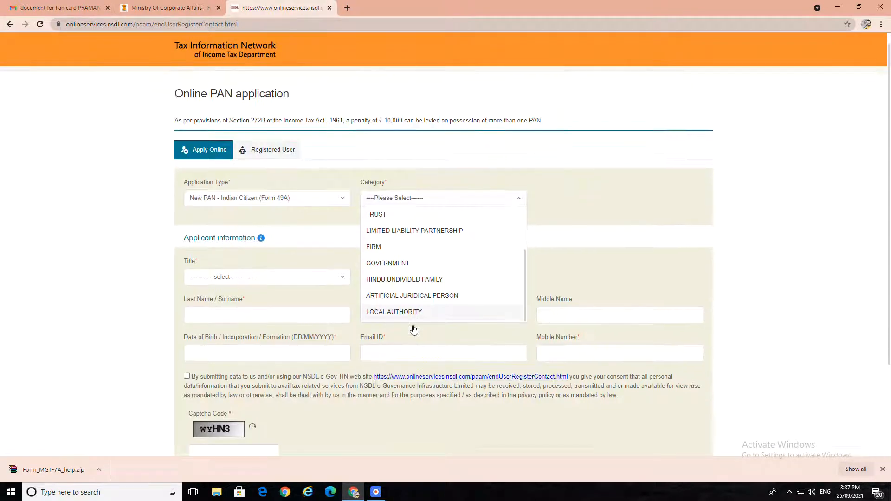
pyautogui.scroll(-2, 414, 322)
pyautogui.scroll(1, 401, 226)
pyautogui.scroll(3, 404, 226)
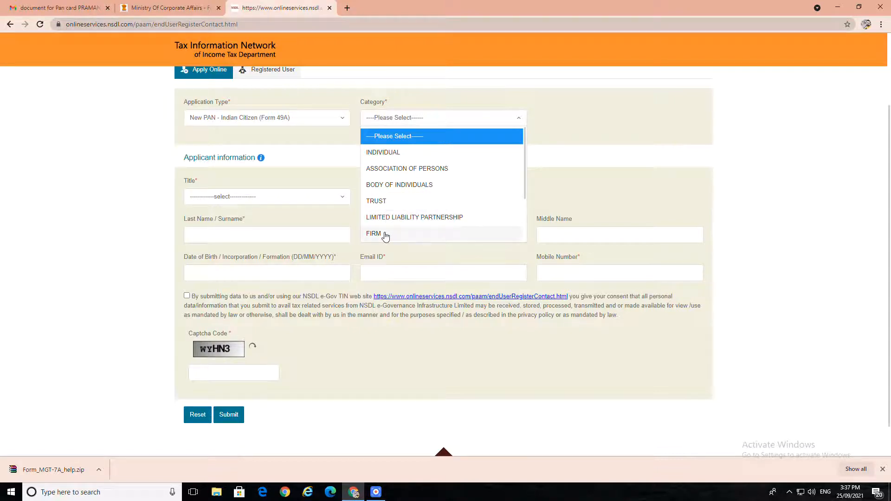
pyautogui.scroll(-1, 385, 234)
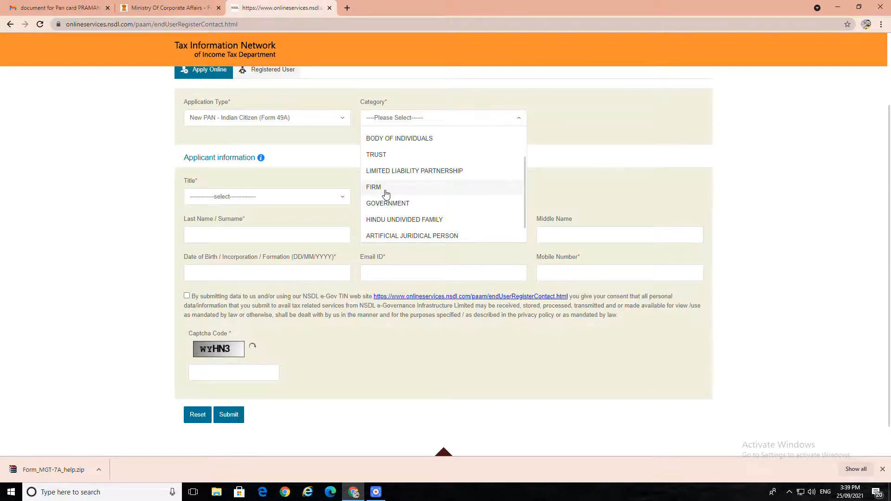
pyautogui.click(386, 190)
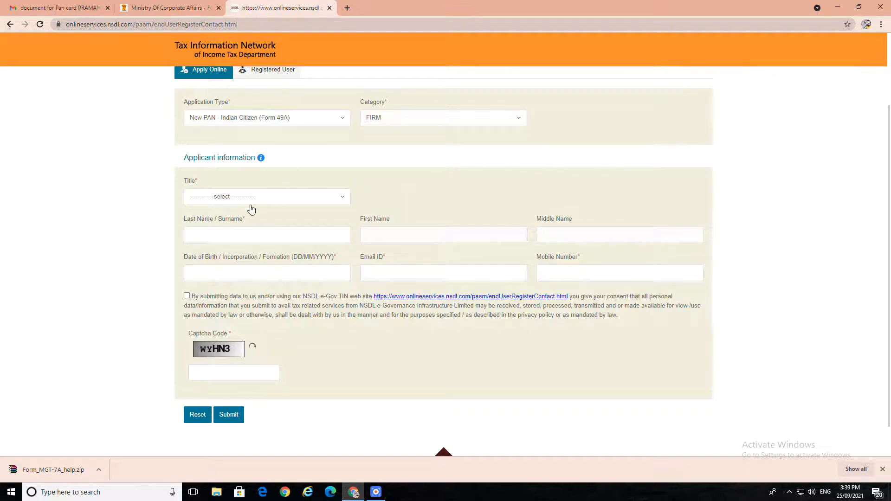
pyautogui.click(225, 200)
# Register M/s PRAMANA INFOTECH, incorporated 24/09/2021, with contact email and mobile, and submit
pyautogui.click(217, 231)
pyautogui.click(223, 234)
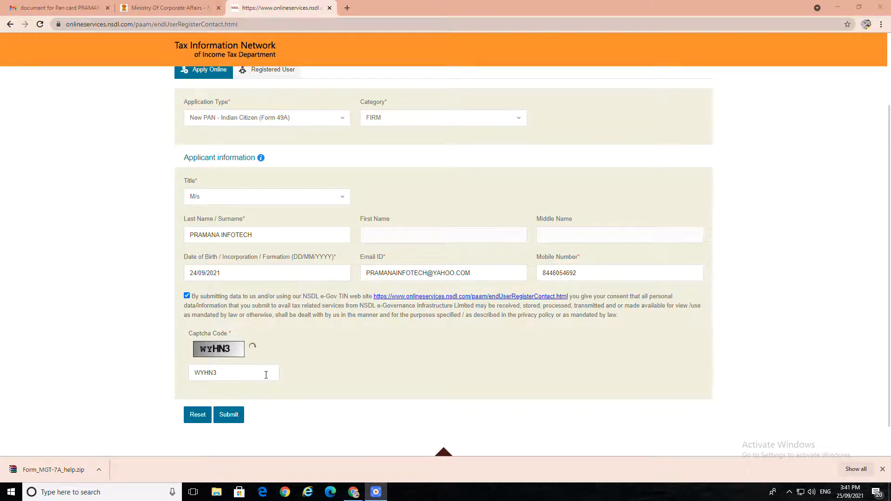
pyautogui.click(230, 419)
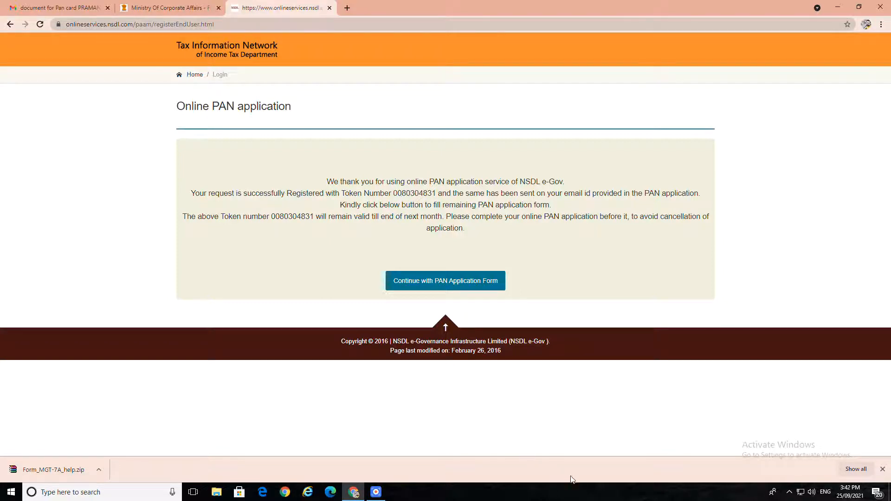
# Proceed from the token confirmation page to the full PAN application form
pyautogui.click(569, 492)
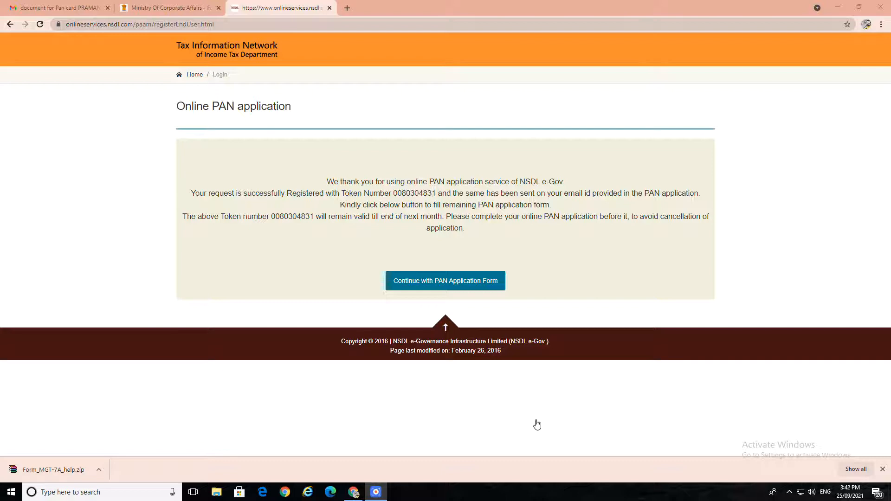
pyautogui.click(464, 285)
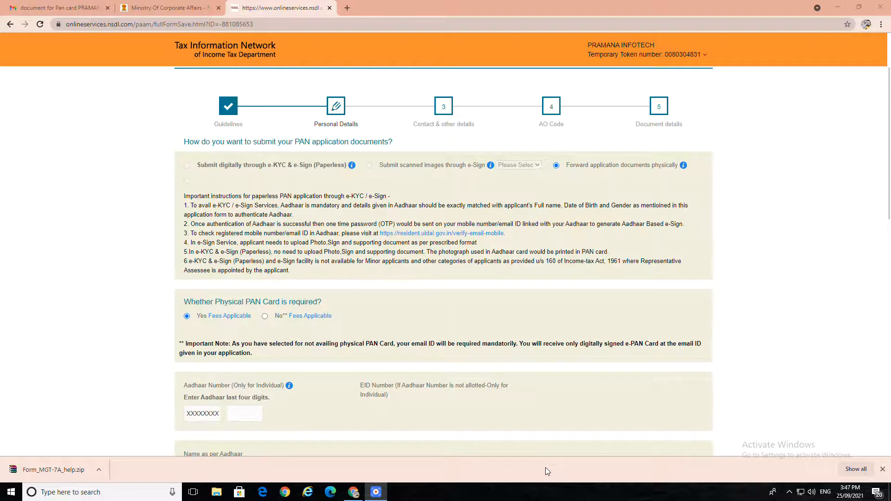
# Review the prefilled PRAMANA INFOTECH personal details and go Next to Contact & other details
pyautogui.scroll(2, 274, 377)
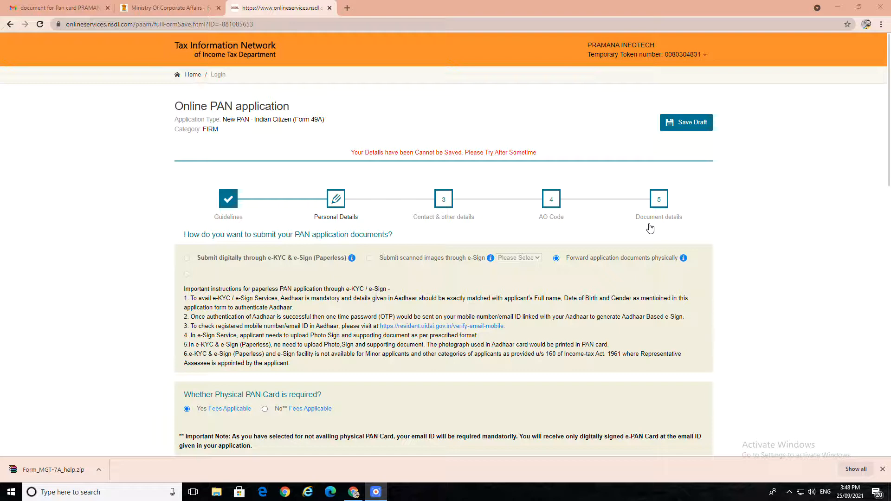
pyautogui.scroll(-2, 392, 345)
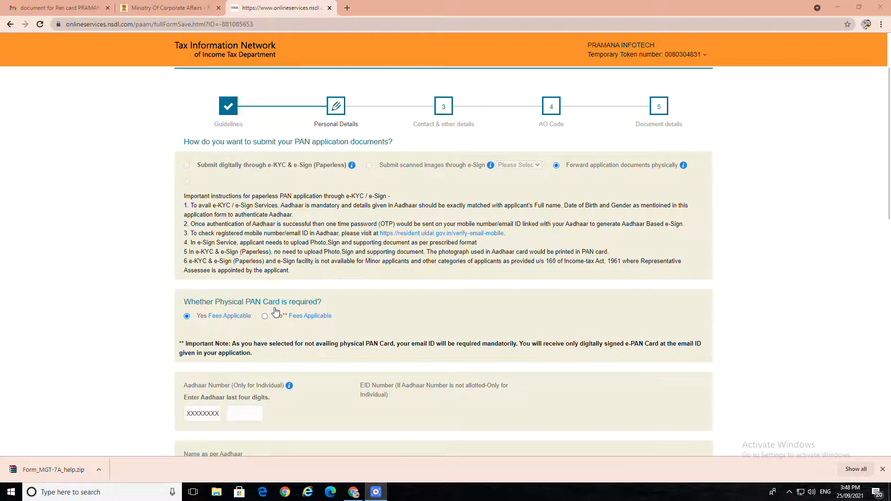
pyautogui.scroll(-3, 278, 325)
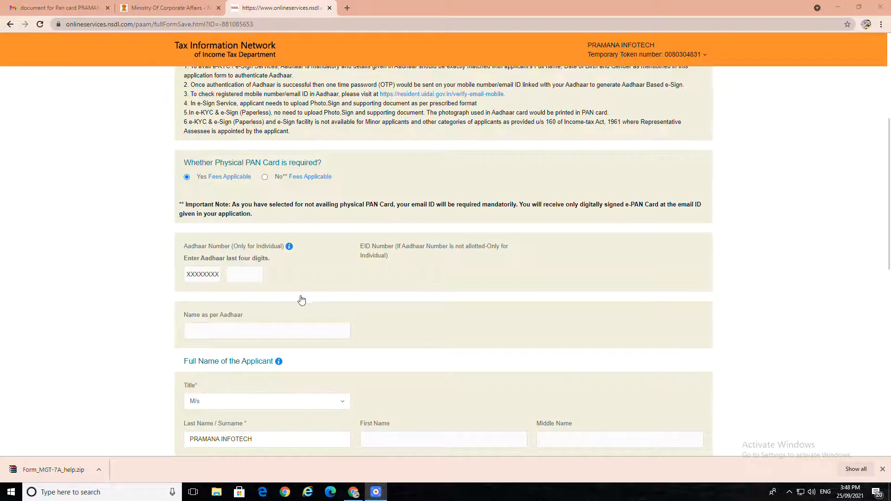
pyautogui.scroll(-1, 418, 343)
pyautogui.scroll(-3, 408, 339)
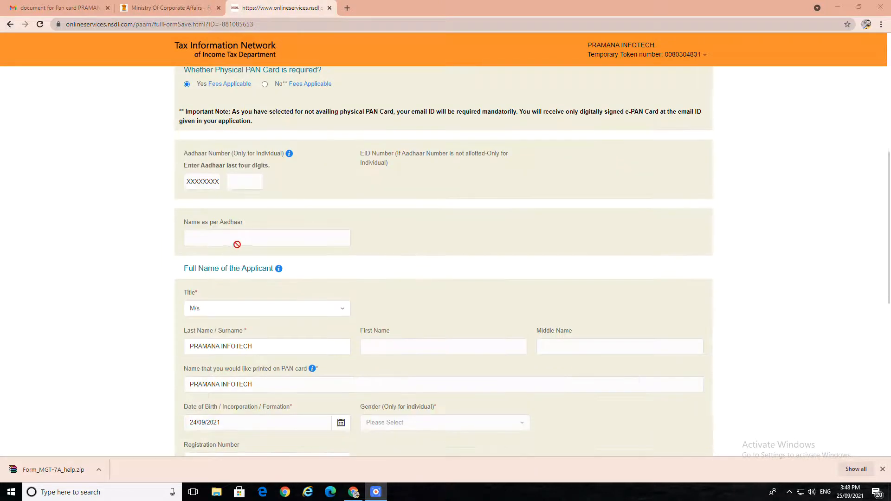
pyautogui.scroll(-2, 335, 305)
pyautogui.scroll(-2, 334, 306)
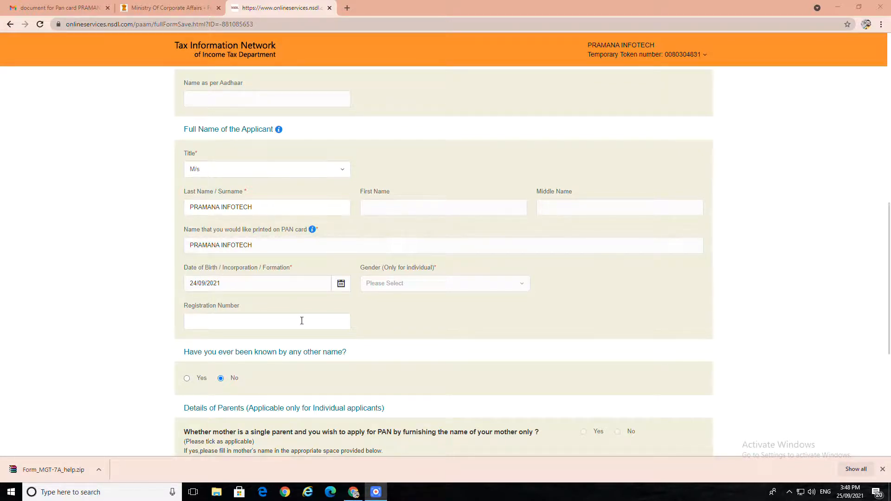
pyautogui.scroll(-2, 301, 318)
pyautogui.scroll(-2, 304, 316)
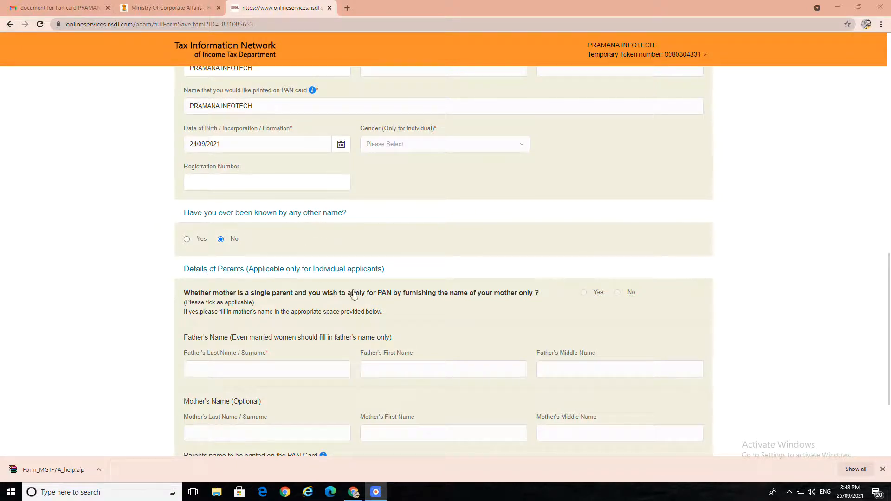
pyautogui.scroll(-2, 353, 297)
pyautogui.scroll(-1, 353, 297)
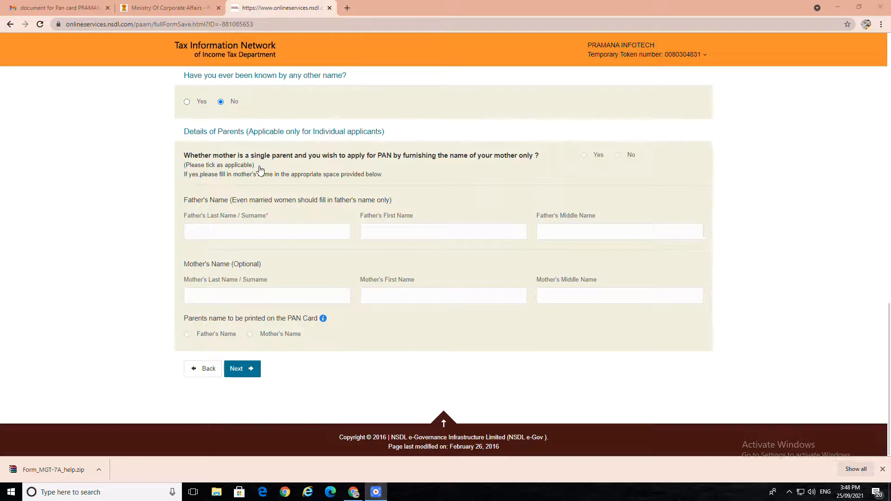
pyautogui.click(238, 369)
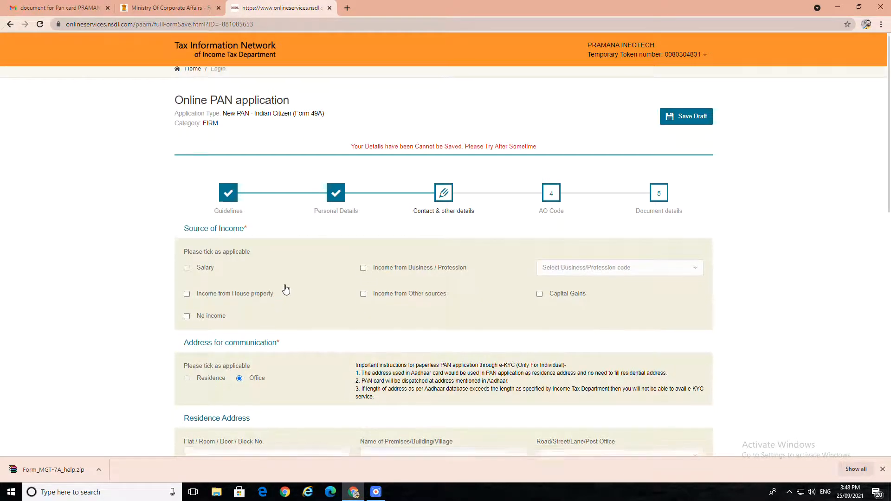
# Tick 'Income from Business / Profession' under Source of Income
pyautogui.scroll(-1, 285, 289)
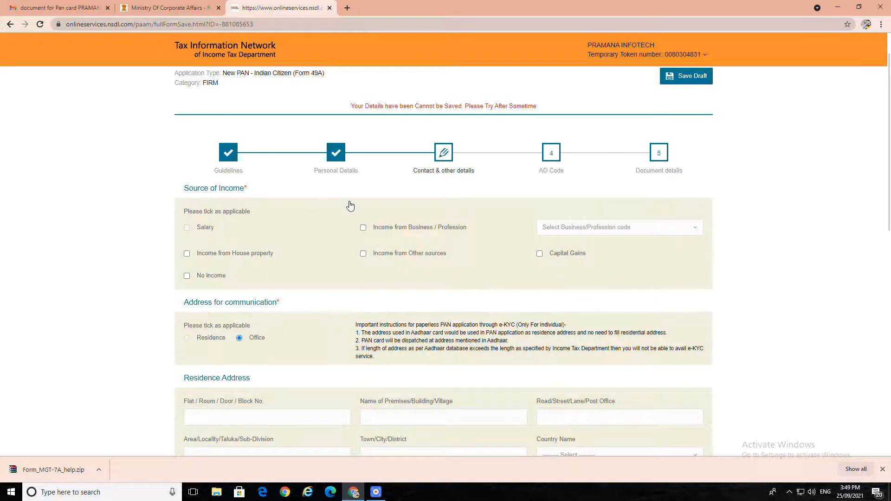
pyautogui.click(364, 229)
# Select Others as the business/profession code for the firm's business income
pyautogui.click(597, 228)
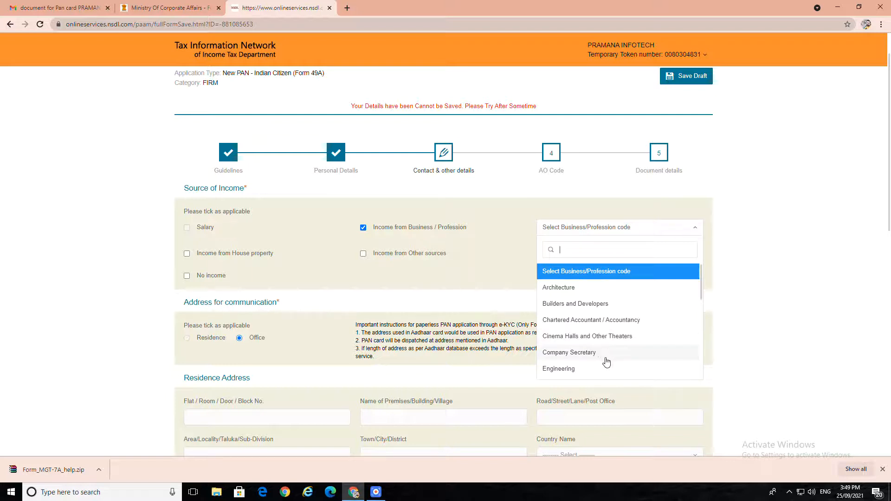
pyautogui.scroll(-1, 606, 362)
pyautogui.scroll(-3, 605, 357)
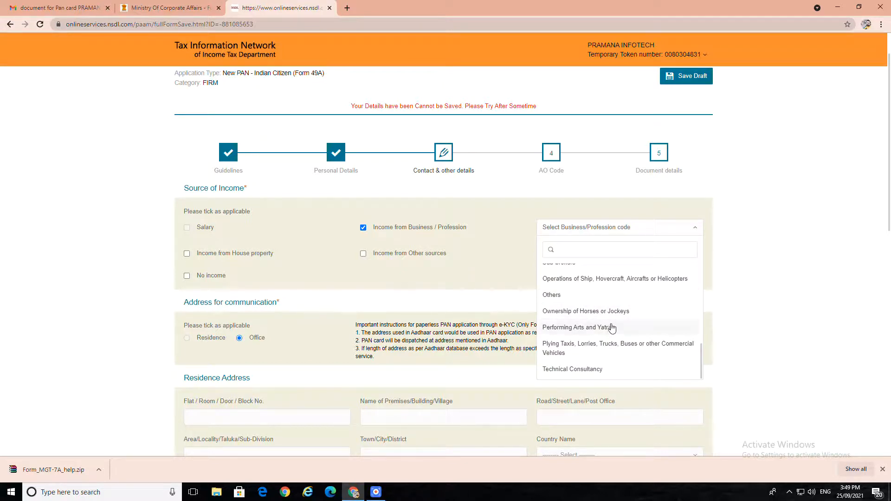
pyautogui.scroll(-3, 610, 330)
pyautogui.scroll(1, 604, 282)
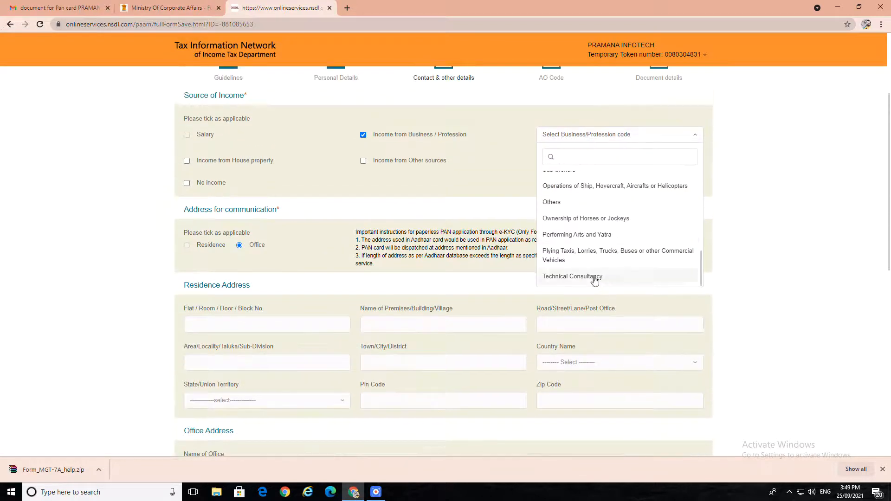
pyautogui.click(569, 205)
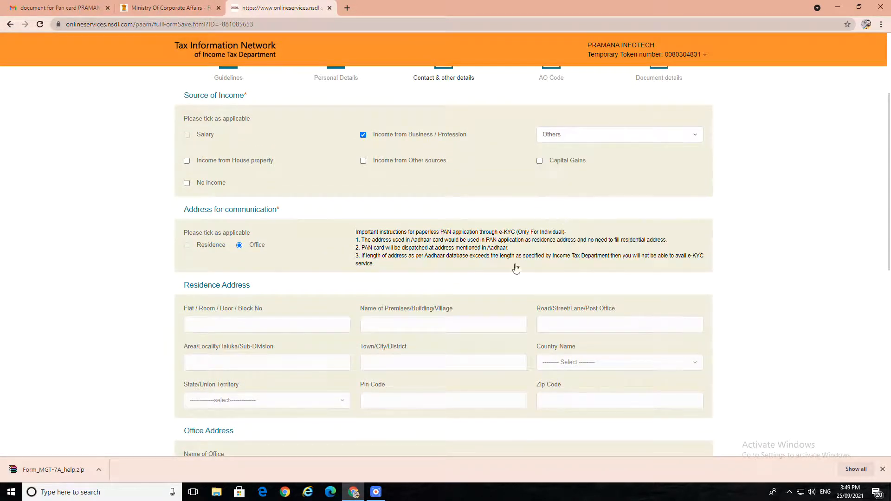
pyautogui.scroll(-1, 435, 367)
pyautogui.scroll(-2, 435, 368)
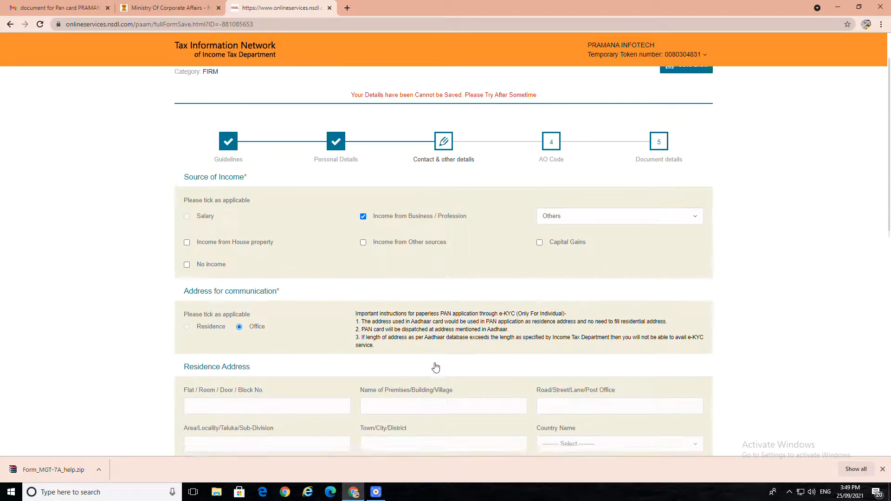
pyautogui.scroll(-2, 217, 291)
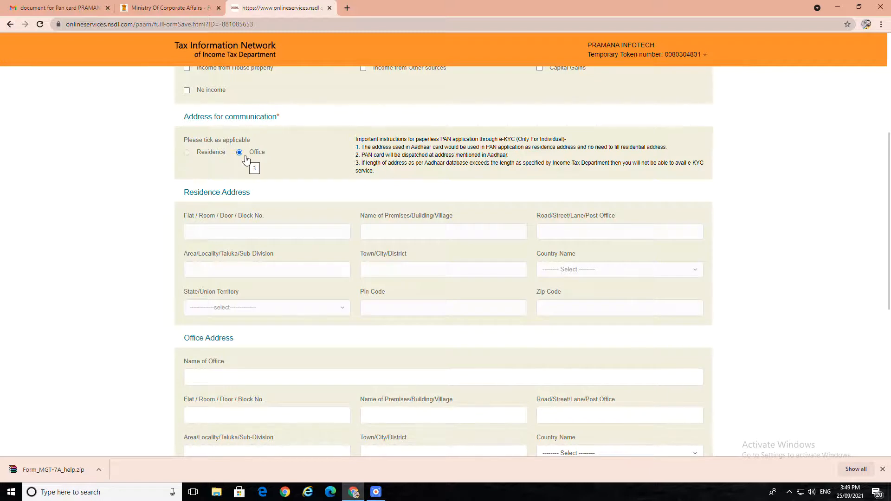
pyautogui.scroll(-1, 412, 312)
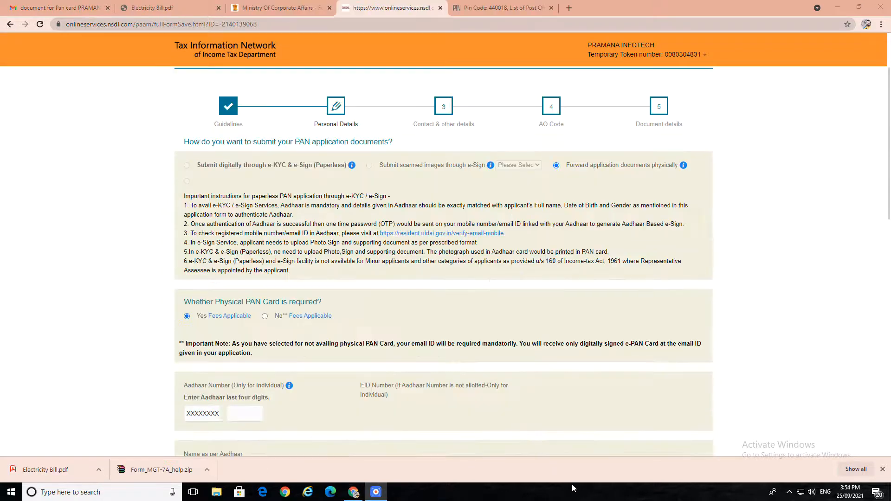
pyautogui.scroll(-10, 520, 427)
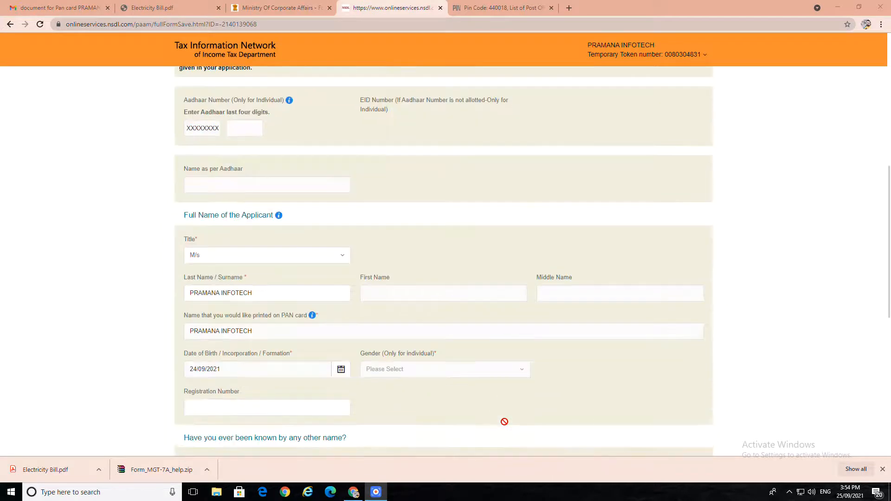
# Accept the Personal Details page and advance to Contact & other details
pyautogui.scroll(-2, 504, 422)
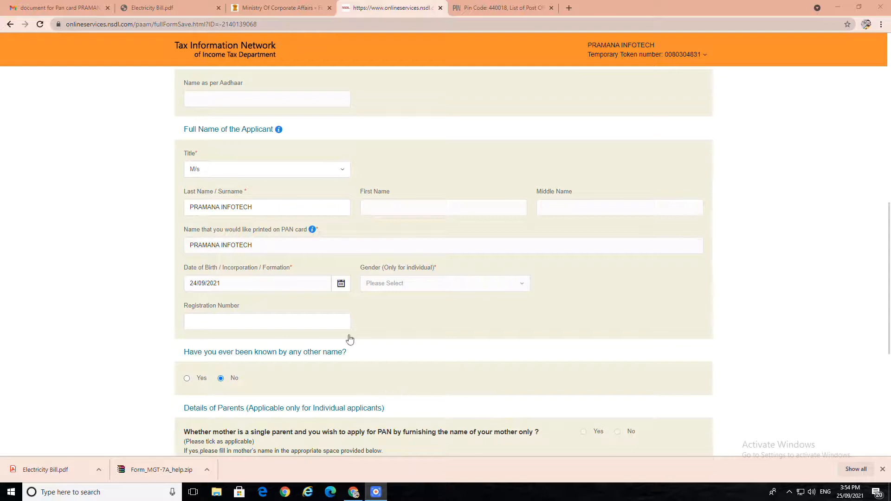
pyautogui.scroll(-5, 348, 346)
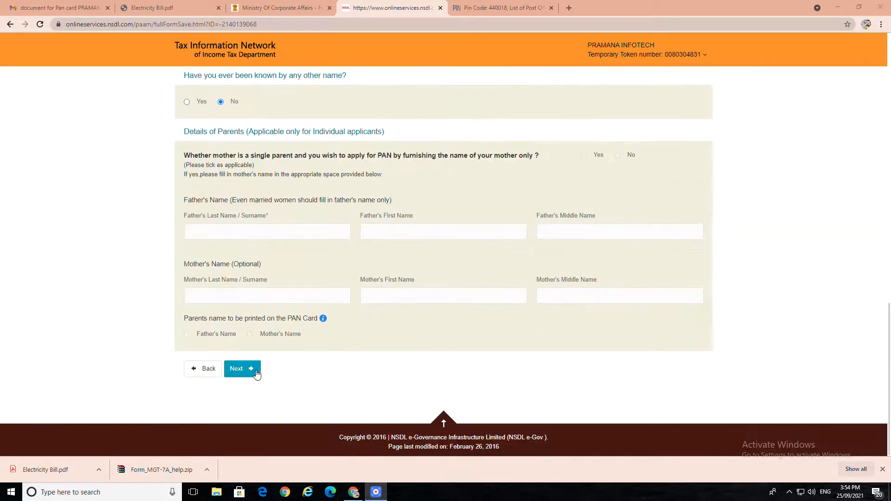
pyautogui.click(257, 374)
# Review the Contact & other details and save them to reach the AO Code step
pyautogui.scroll(-6, 339, 356)
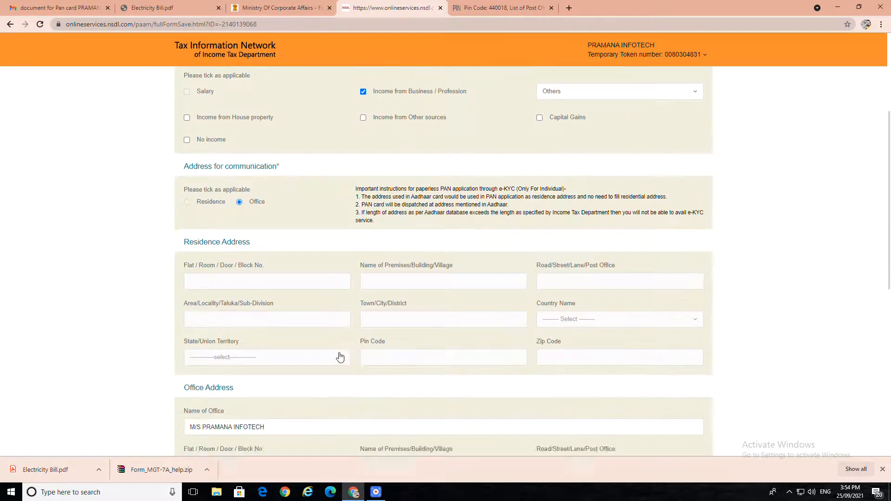
pyautogui.scroll(-4, 339, 357)
pyautogui.scroll(-3, 424, 344)
pyautogui.scroll(-2, 424, 344)
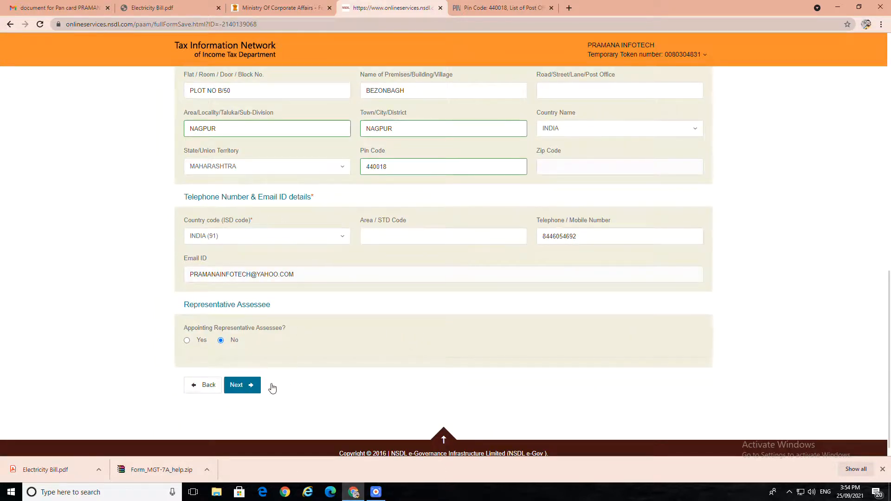
pyautogui.click(249, 388)
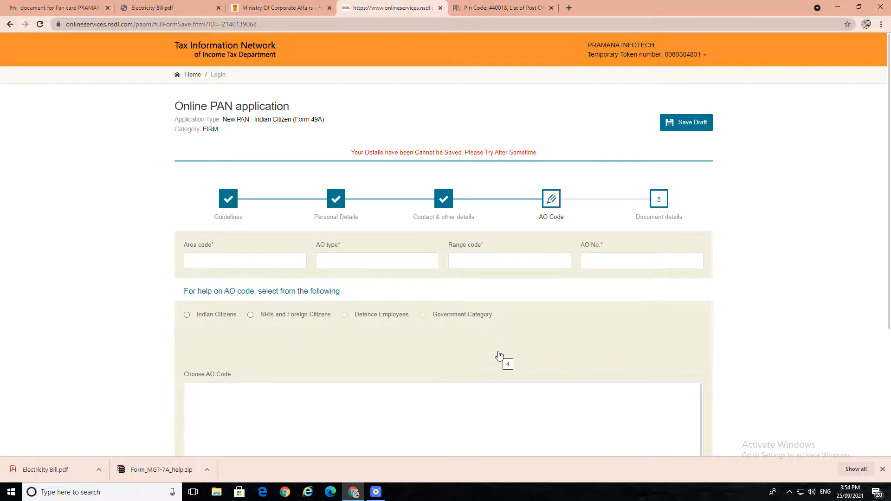
# Filter the AO code lookup to Indian Citizens, state MAHARASHTRA and city NAGPUR
pyautogui.scroll(-1, 365, 354)
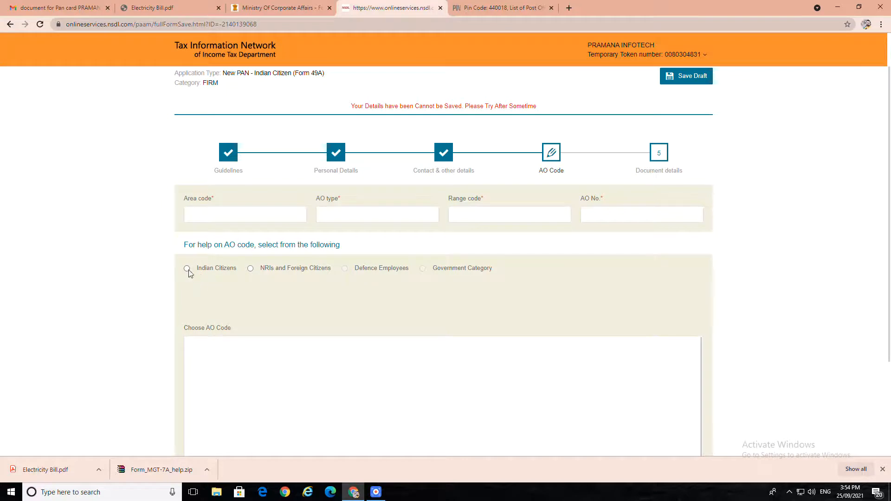
pyautogui.click(187, 269)
pyautogui.click(243, 306)
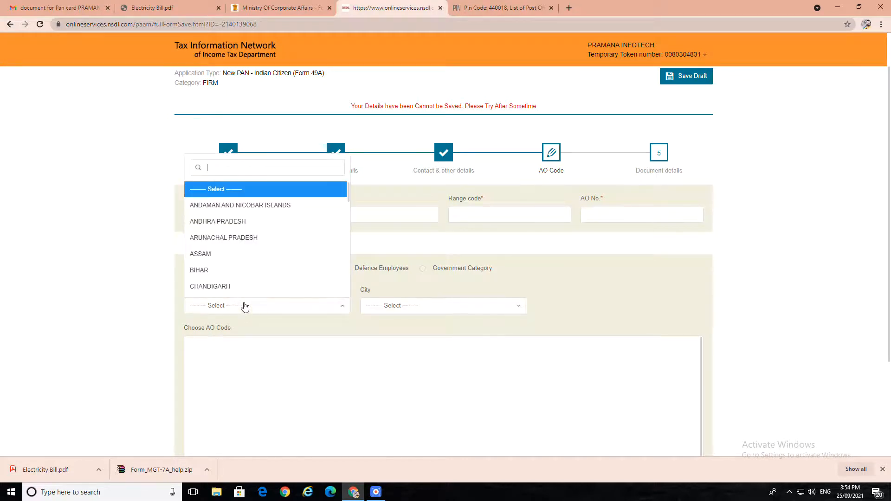
pyautogui.write('MAHA')
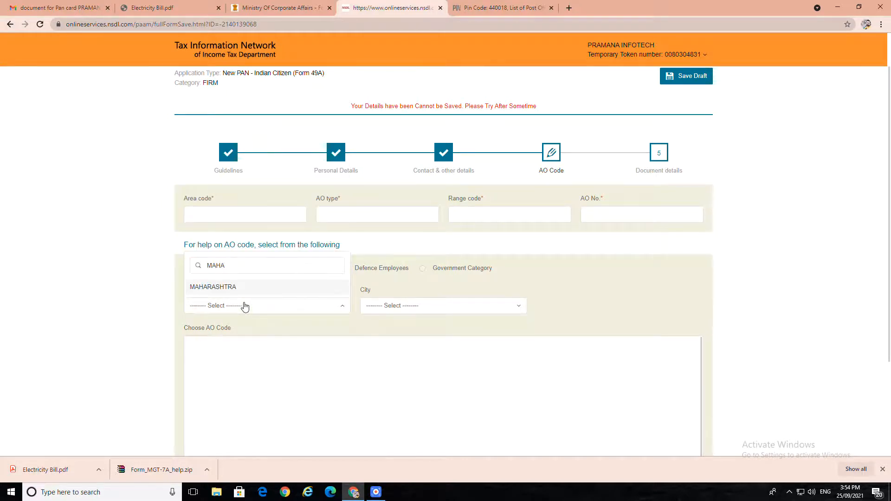
pyautogui.click(229, 287)
pyautogui.click(415, 308)
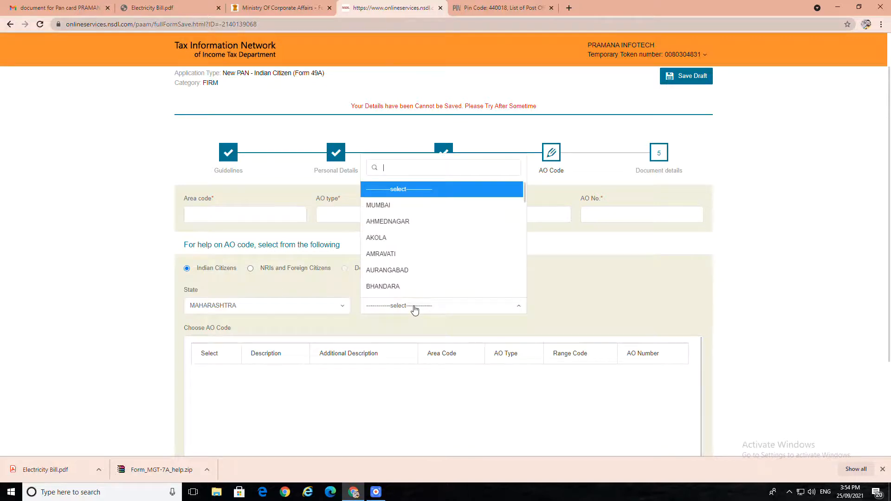
pyautogui.write('NAG')
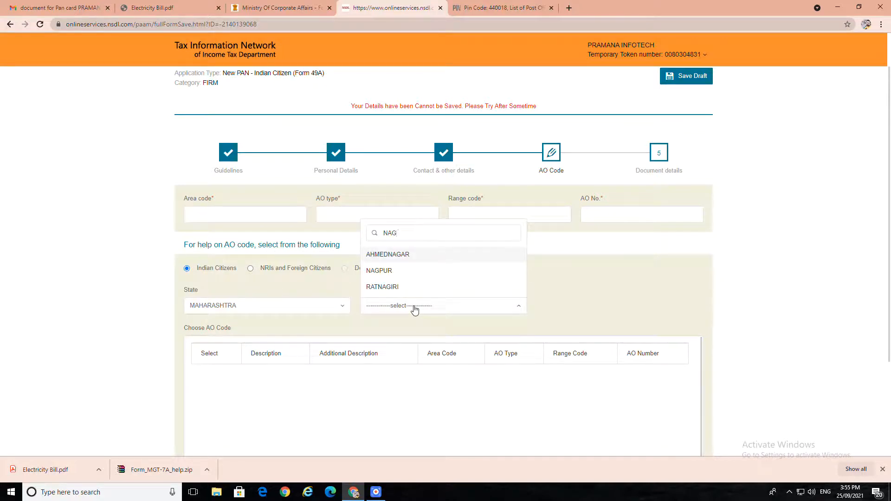
pyautogui.click(392, 271)
pyautogui.scroll(-3, 425, 297)
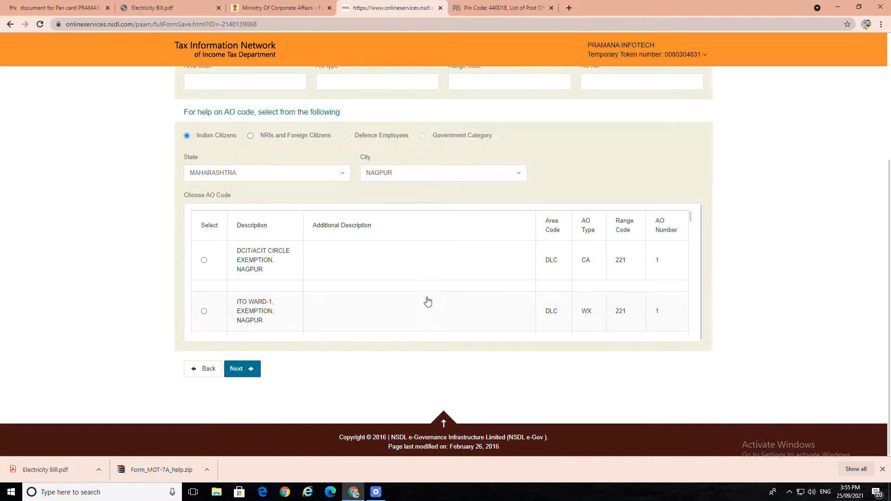
# Select AO code NGP W 1 3 (ITO WARD 1(3), Nagpur) and continue to document details
pyautogui.scroll(2, 363, 282)
pyautogui.scroll(-3, 374, 285)
pyautogui.scroll(-5, 371, 286)
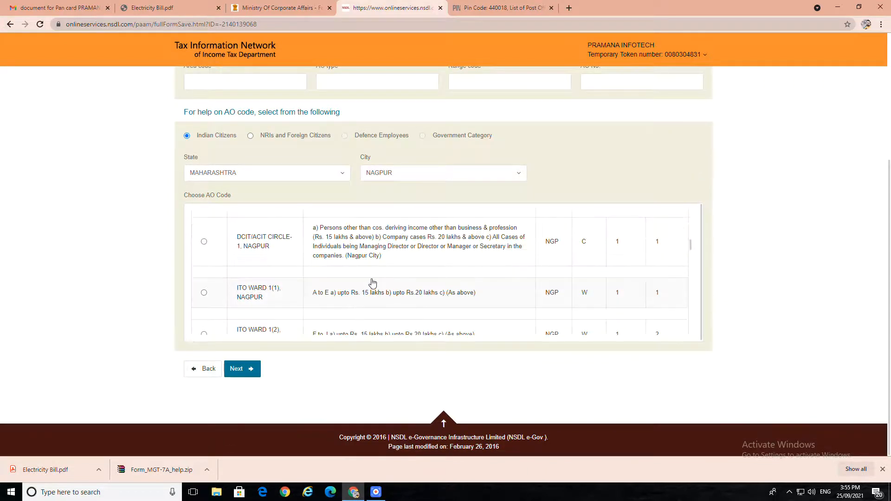
pyautogui.scroll(-1, 372, 282)
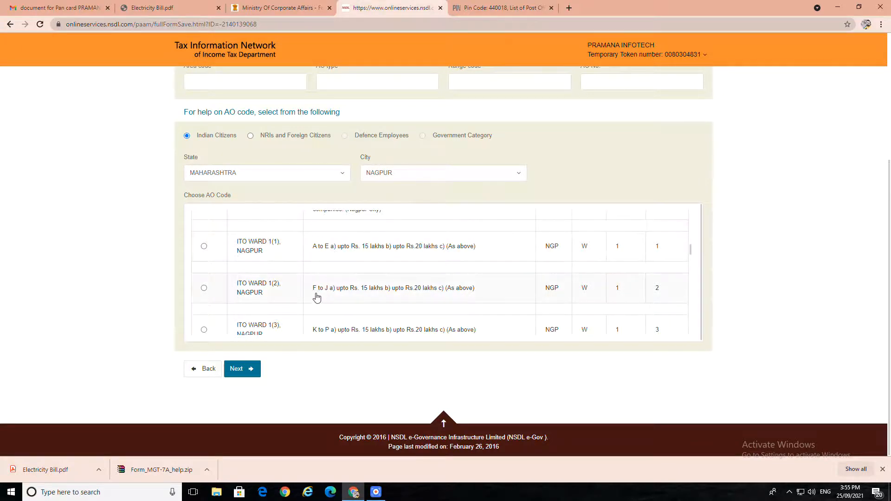
pyautogui.scroll(-1, 345, 300)
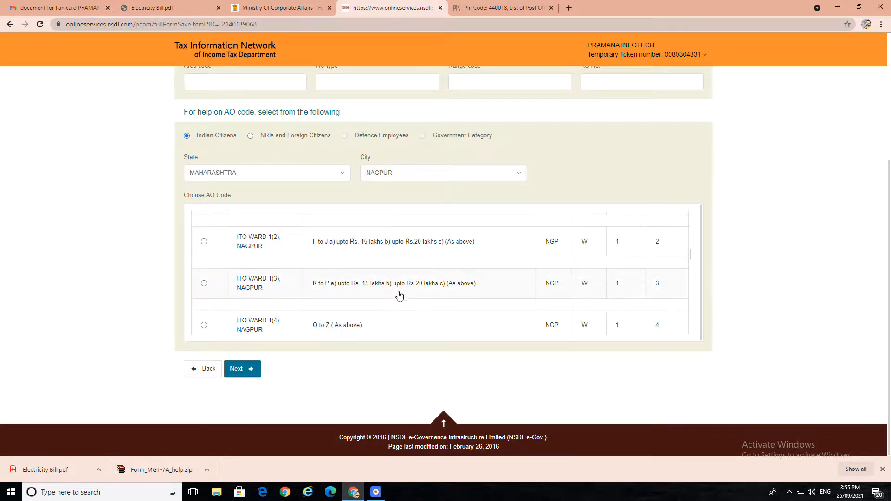
pyautogui.click(575, 486)
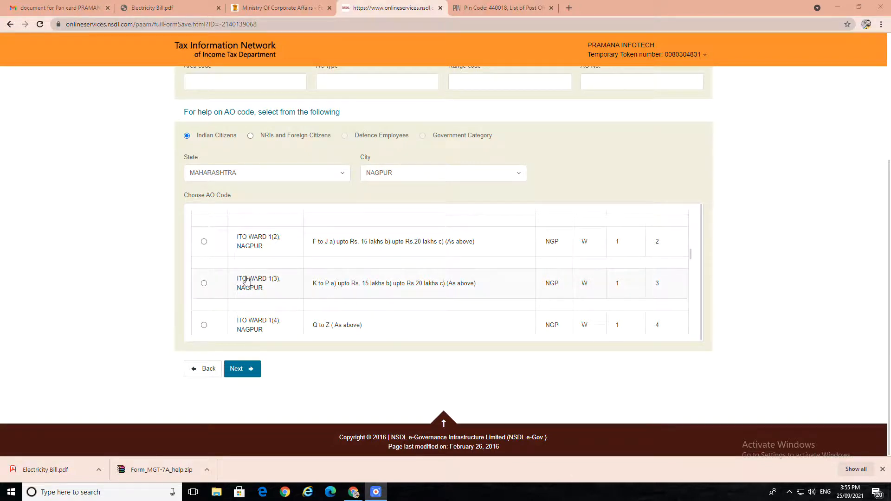
pyautogui.click(204, 284)
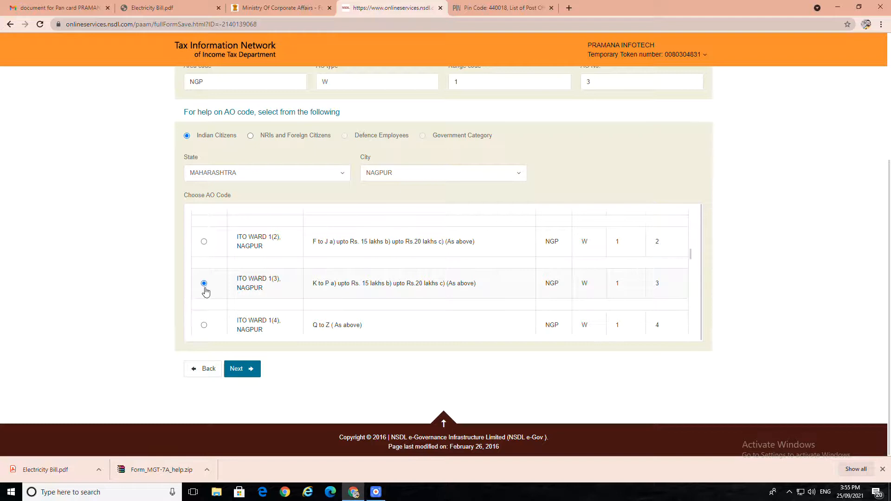
pyautogui.click(245, 369)
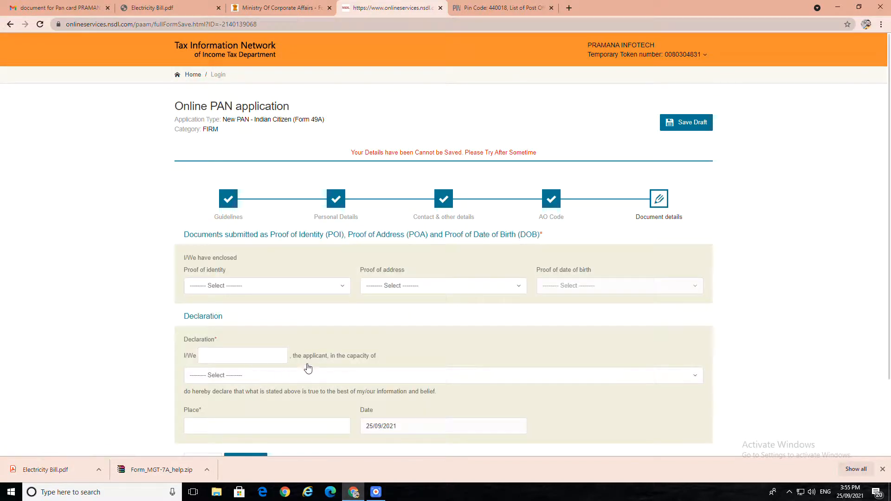
# Set Partnership Deed as both the proof of identity and the proof of address
pyautogui.scroll(-2, 331, 358)
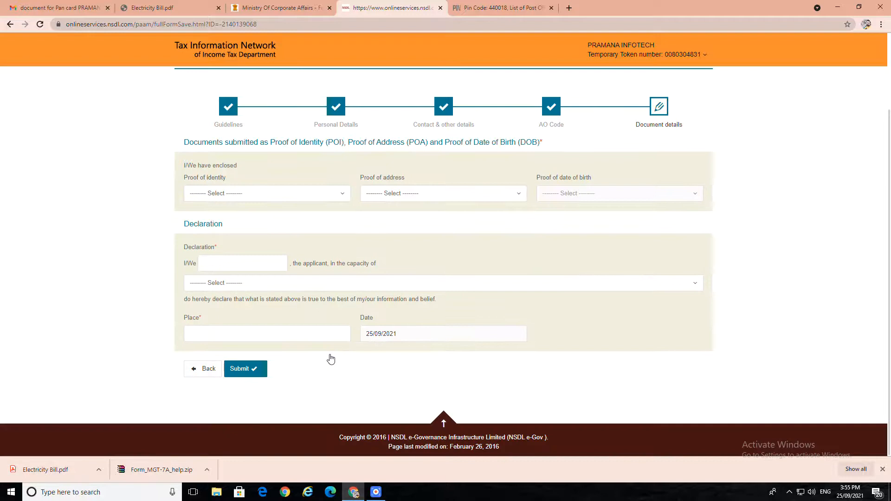
pyautogui.click(250, 195)
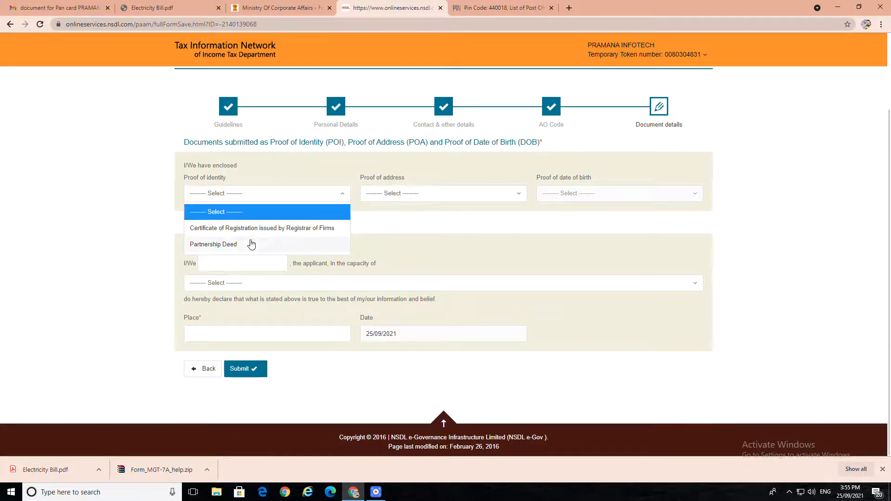
pyautogui.click(232, 246)
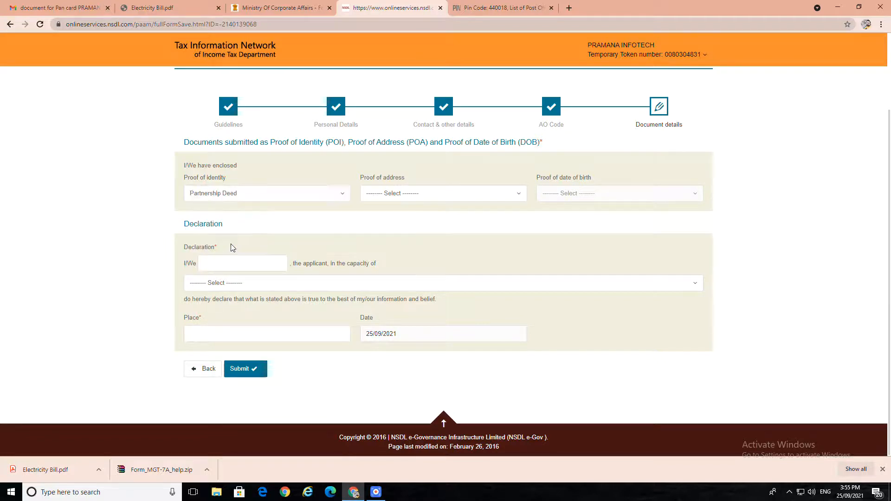
pyautogui.click(437, 194)
pyautogui.click(407, 246)
# Fill in the declarant's name, with capacity Partner and place NAGPUR
pyautogui.click(241, 261)
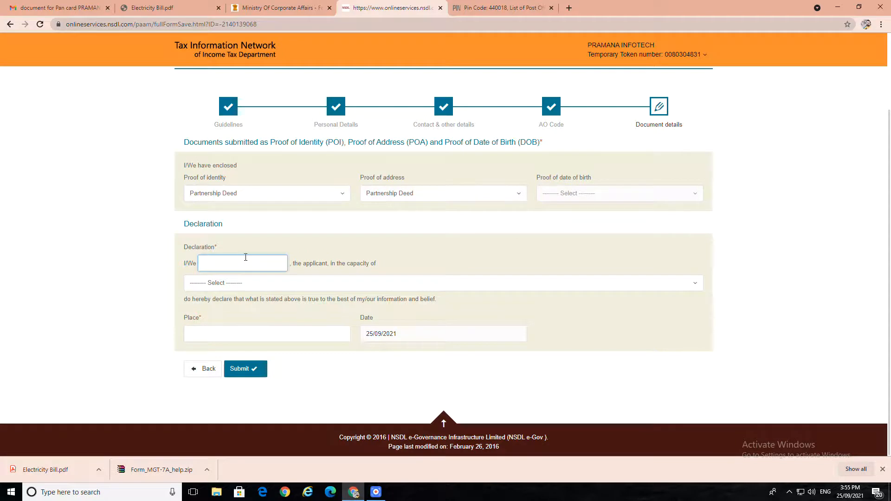
pyautogui.click(233, 285)
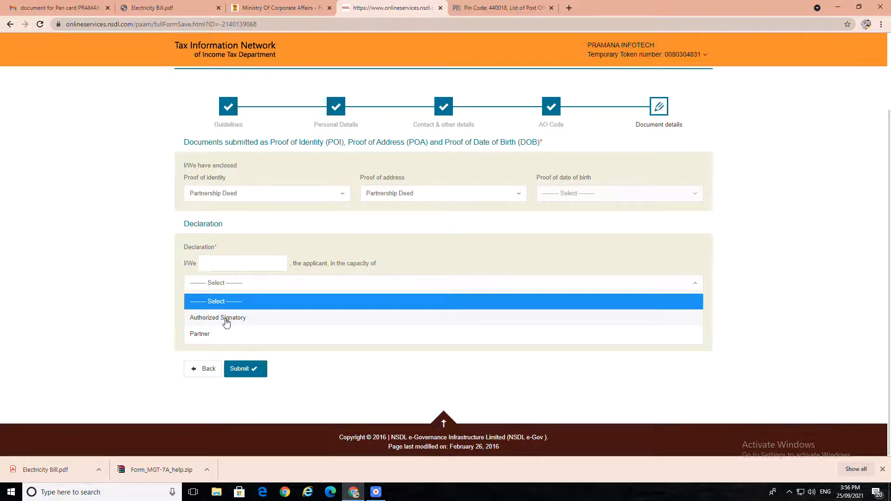
pyautogui.click(213, 335)
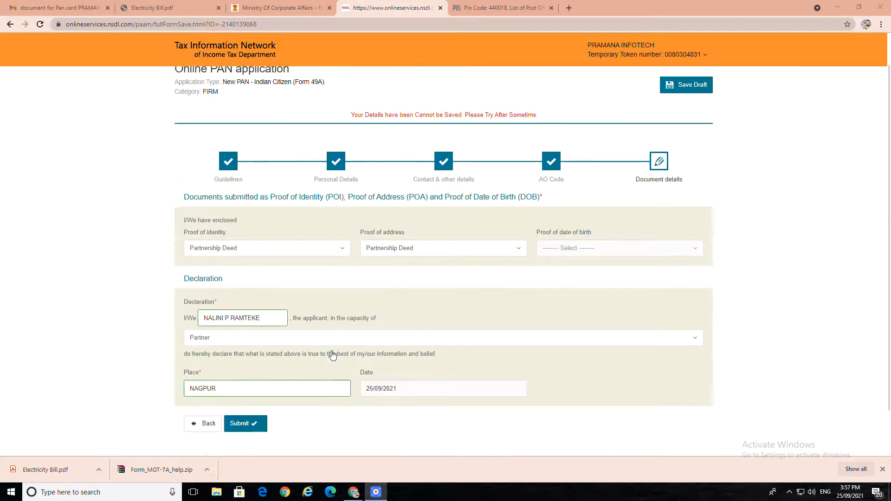
pyautogui.scroll(-3, 333, 355)
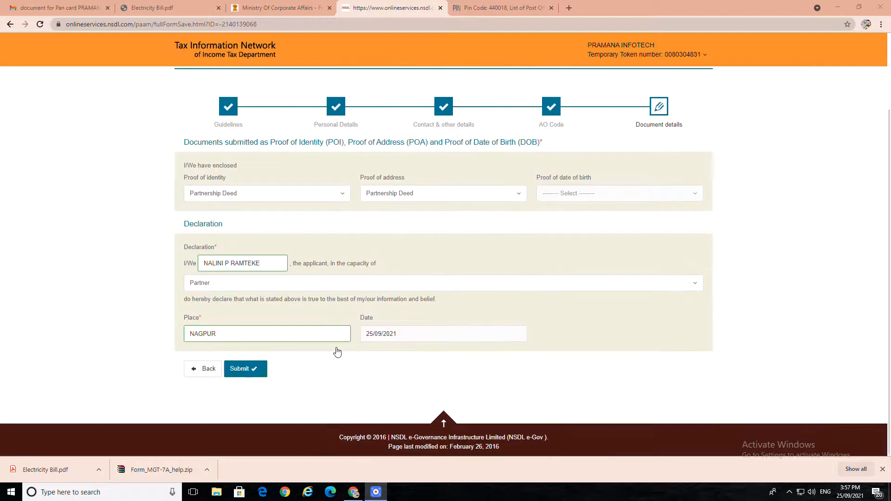
# Submit the form and review the confirmation page from Personal Details down to Document details
pyautogui.click(249, 371)
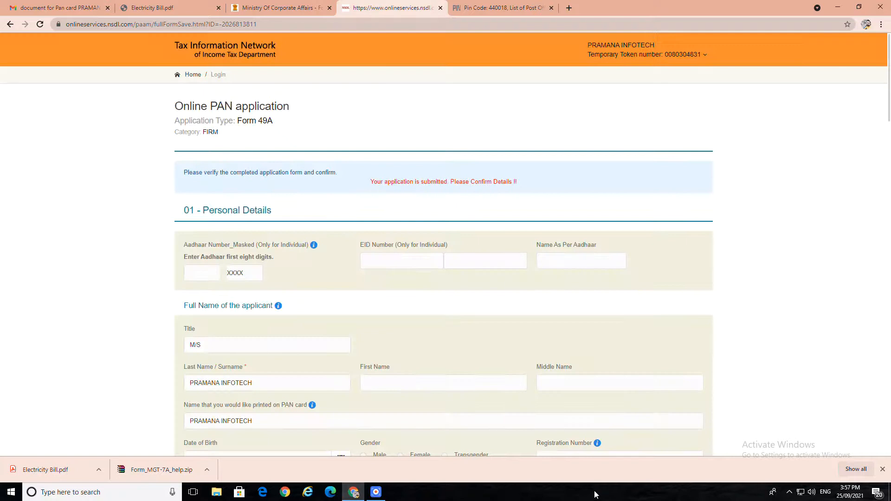
pyautogui.press('pagedown')
pyautogui.press('pagedown')
pyautogui.press('pagedown')
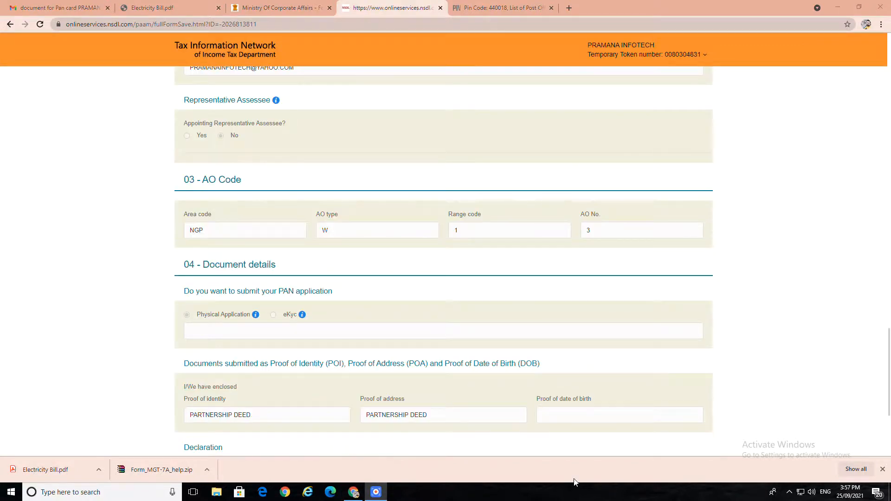
pyautogui.scroll(20, 358, 329)
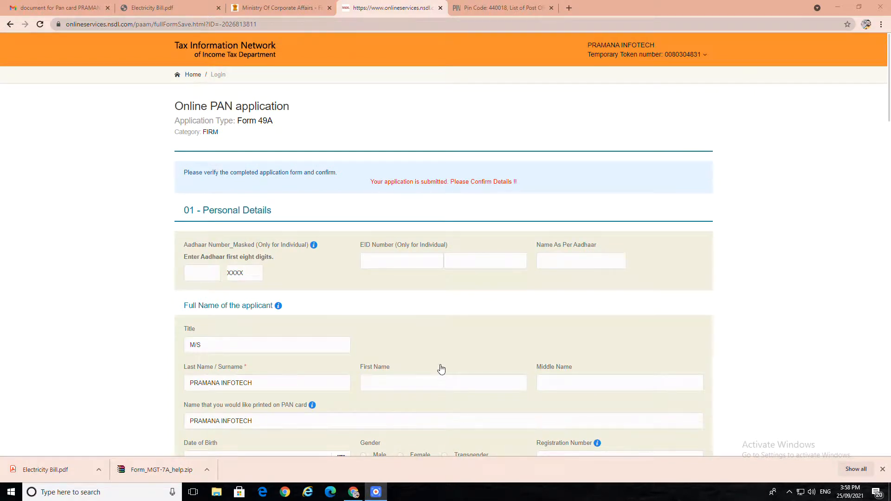
pyautogui.scroll(-1, 442, 368)
pyautogui.scroll(-5, 441, 369)
pyautogui.scroll(5, 439, 367)
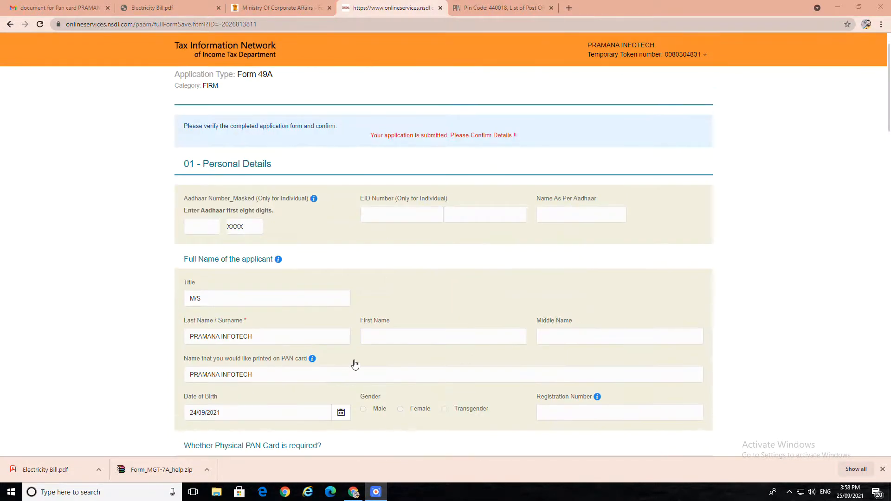
pyautogui.scroll(-20, 355, 364)
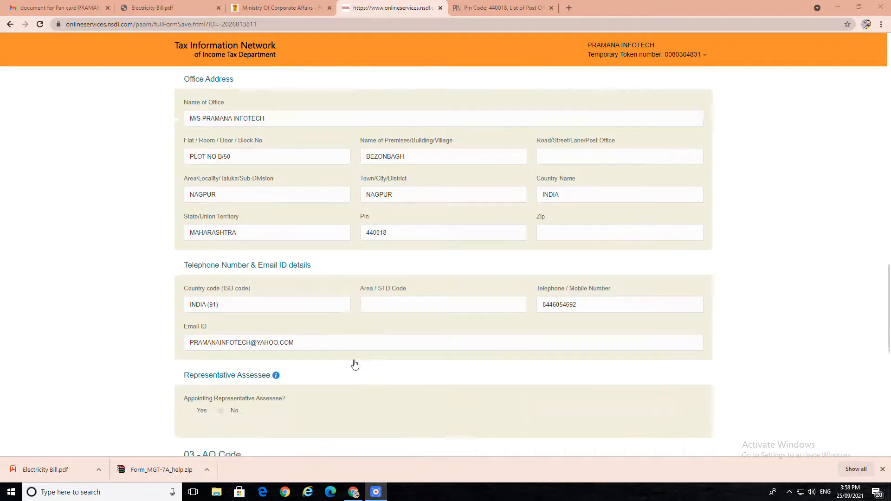
pyautogui.scroll(-12, 355, 364)
# Confirm the application details and choose PAYTM as the online payment method
pyautogui.click(242, 386)
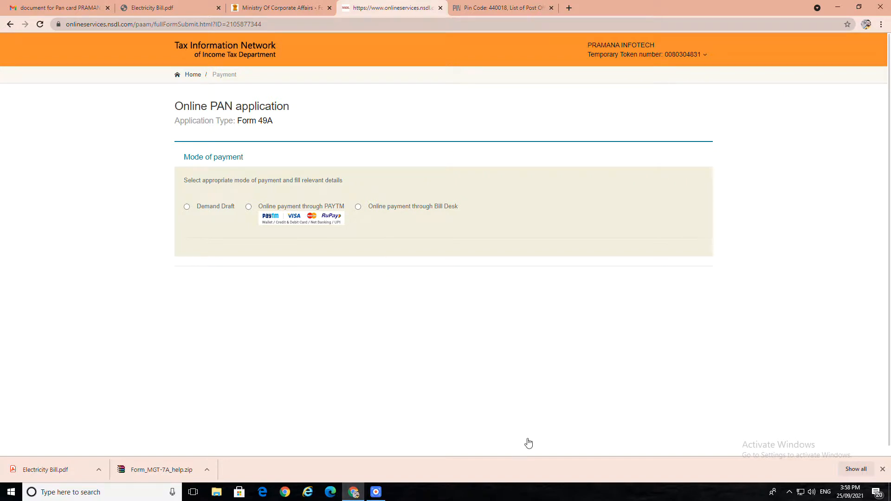
pyautogui.click(249, 207)
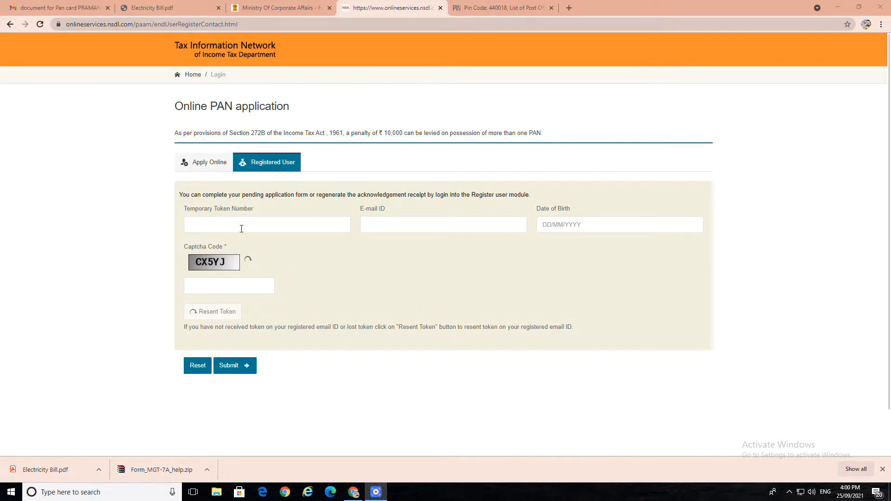
# Log in with the temporary token, e-mail, date of birth and captcha, dismissing the e-mail warning
pyautogui.click(241, 228)
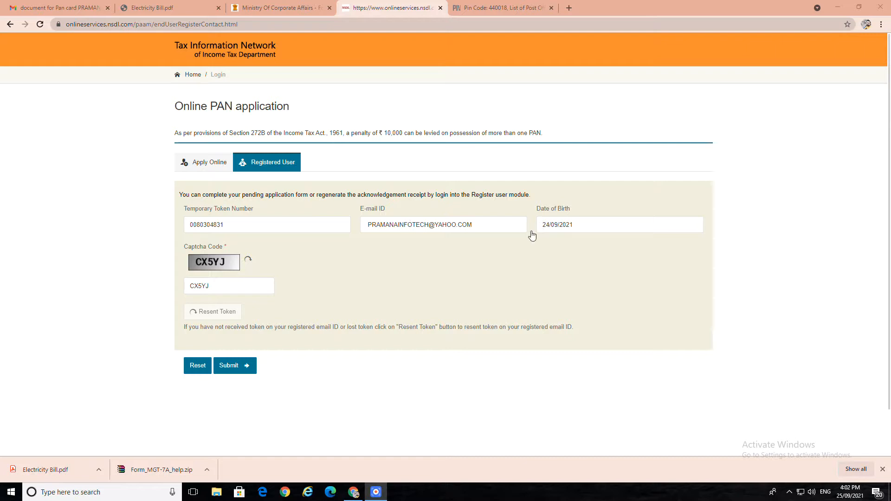
pyautogui.click(229, 368)
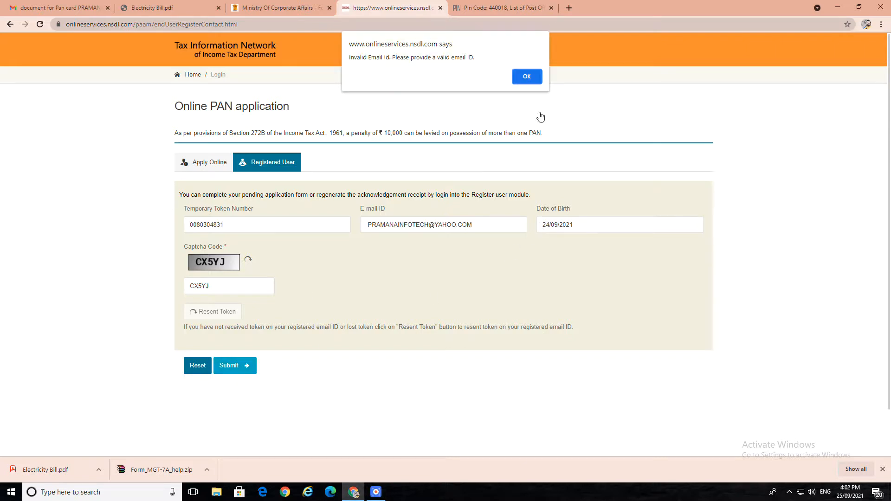
pyautogui.click(527, 77)
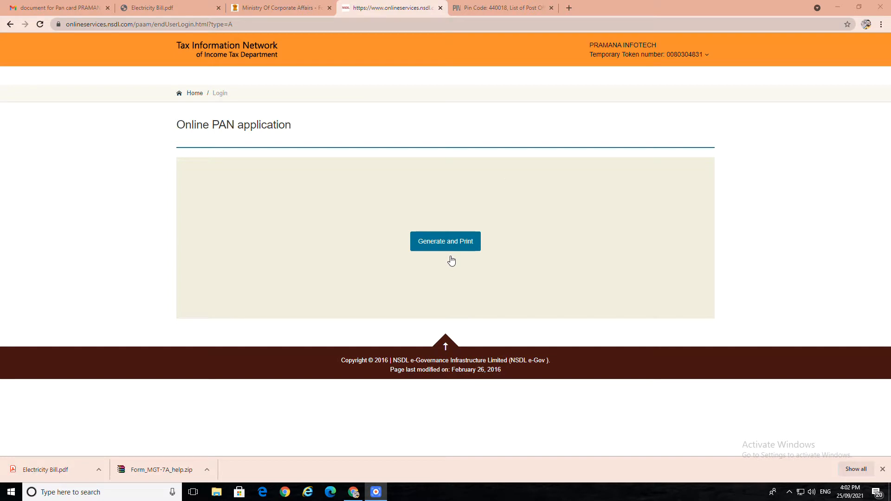
# Generate the Form 49A acknowledgement PDF and unlock it with the DDMMYYYY date-of-birth password
pyautogui.click(448, 242)
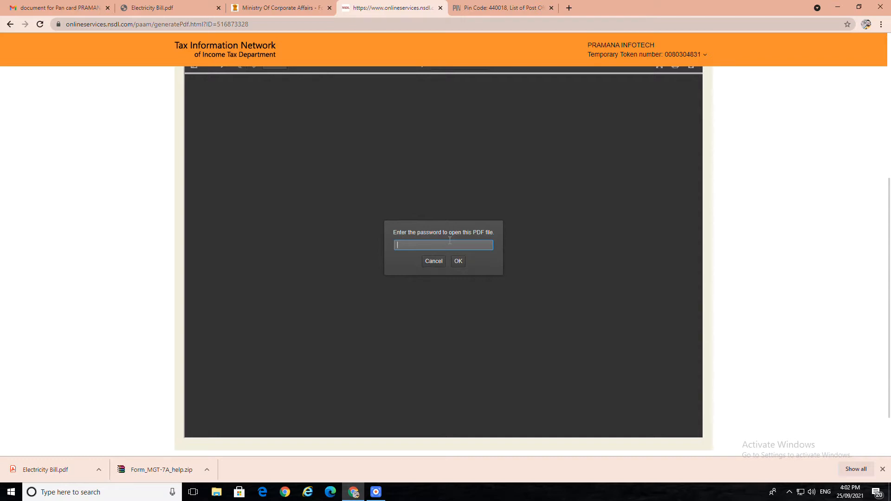
pyautogui.write('0')
pyautogui.press('Return')
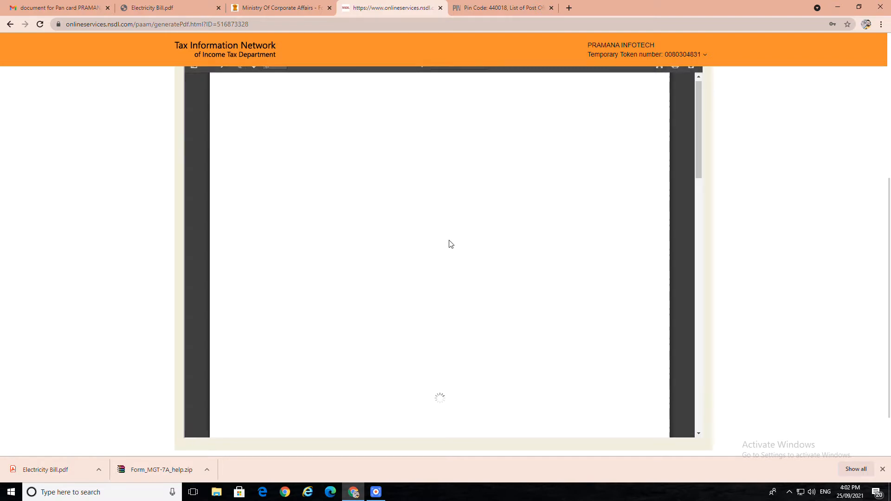
# Scroll through the PRAMANA INFOTECH acknowledgement PDF to check its filled sections
pyautogui.scroll(-20, 465, 271)
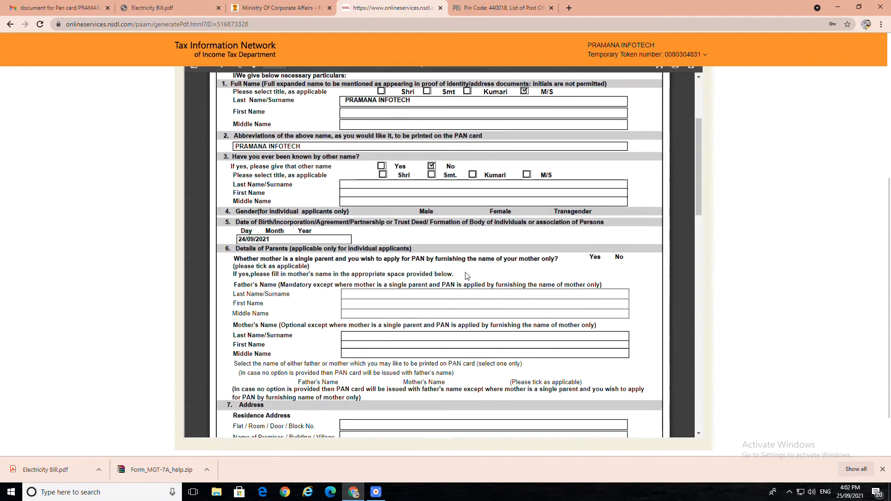
pyautogui.scroll(-1, 465, 272)
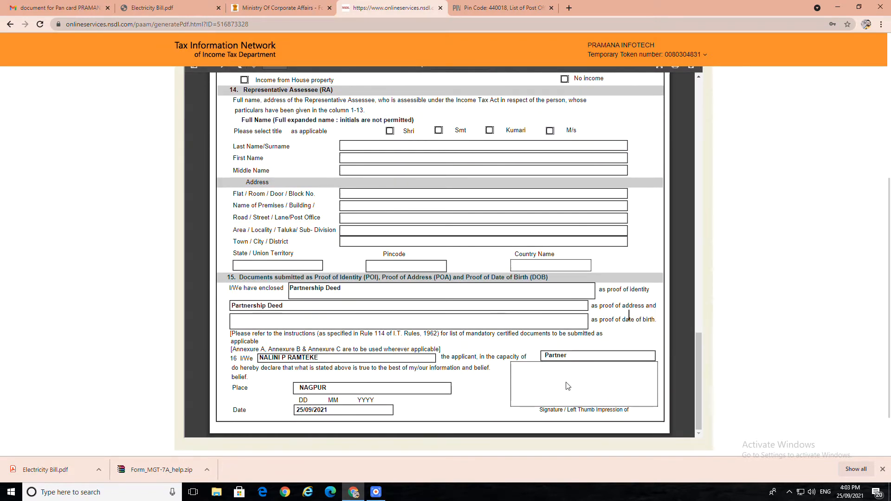
pyautogui.scroll(20, 560, 379)
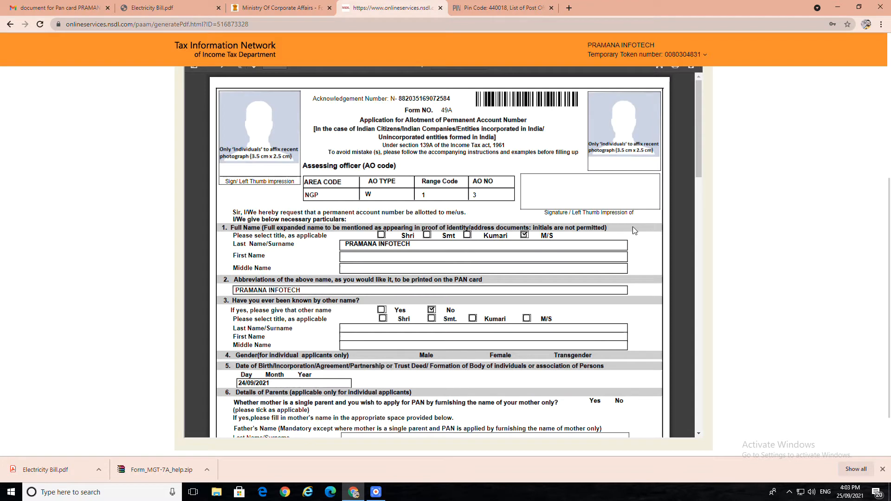
pyautogui.scroll(-10, 525, 338)
pyautogui.scroll(-9, 524, 331)
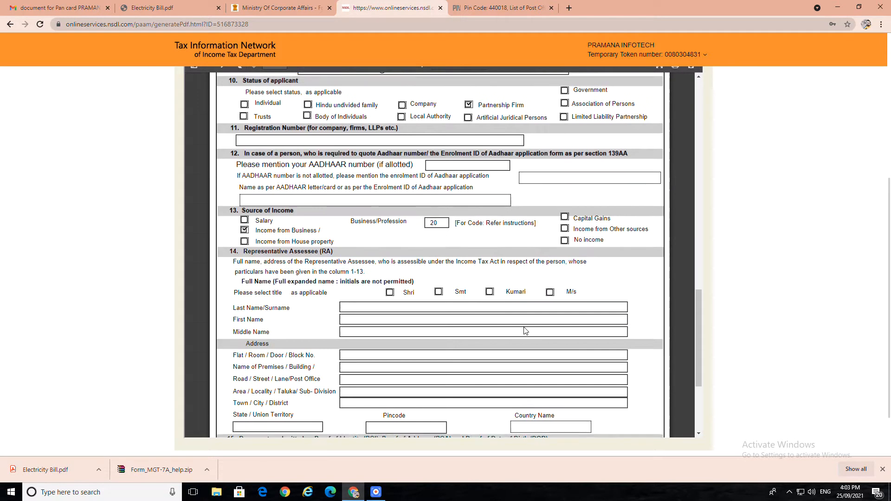
pyautogui.scroll(2, 524, 330)
pyautogui.scroll(4, 526, 331)
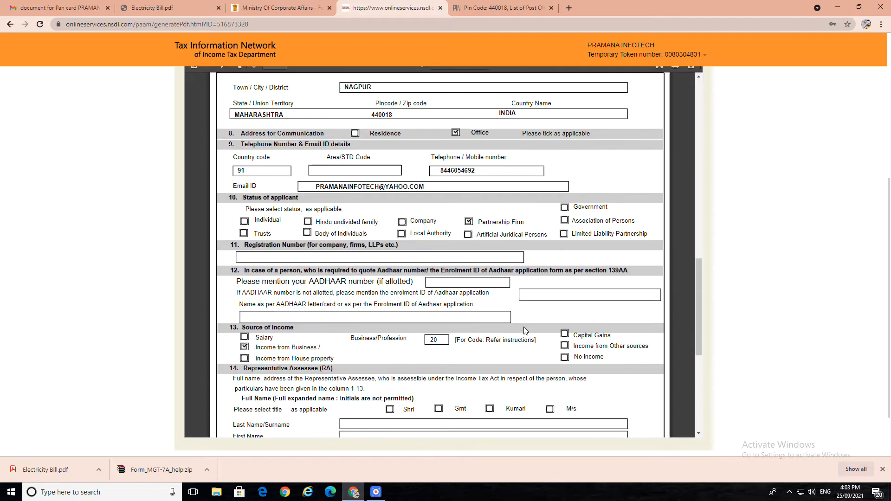
pyautogui.scroll(-6, 525, 330)
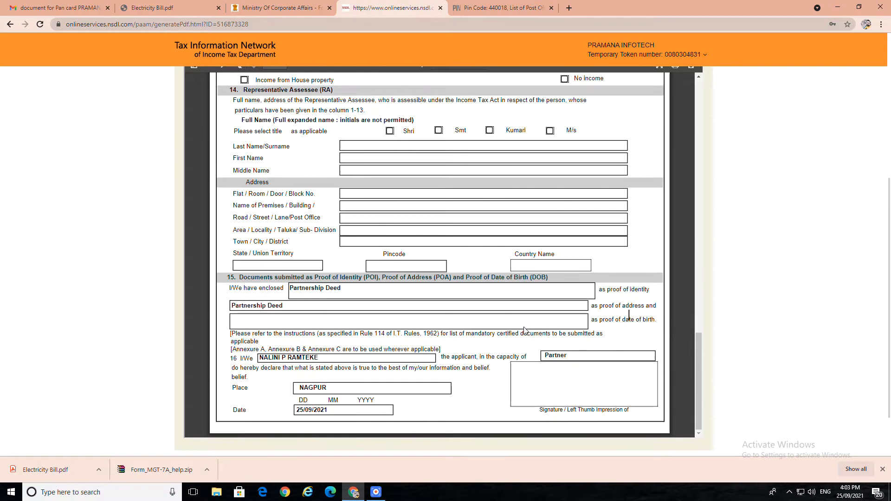
pyautogui.scroll(20, 524, 331)
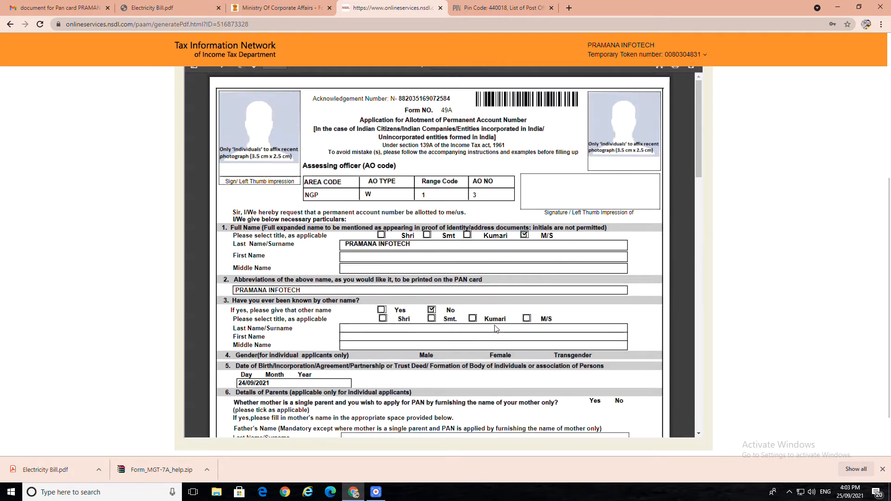
pyautogui.scroll(-6, 494, 345)
pyautogui.scroll(-15, 494, 344)
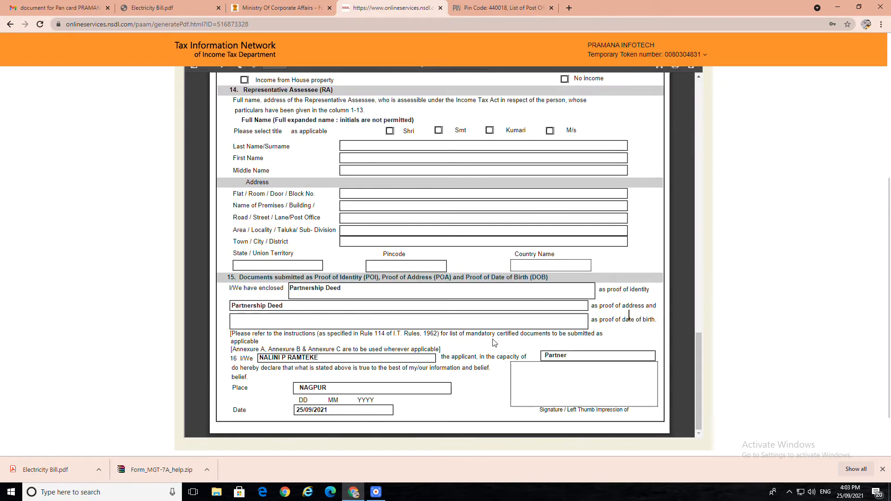
pyautogui.scroll(20, 494, 343)
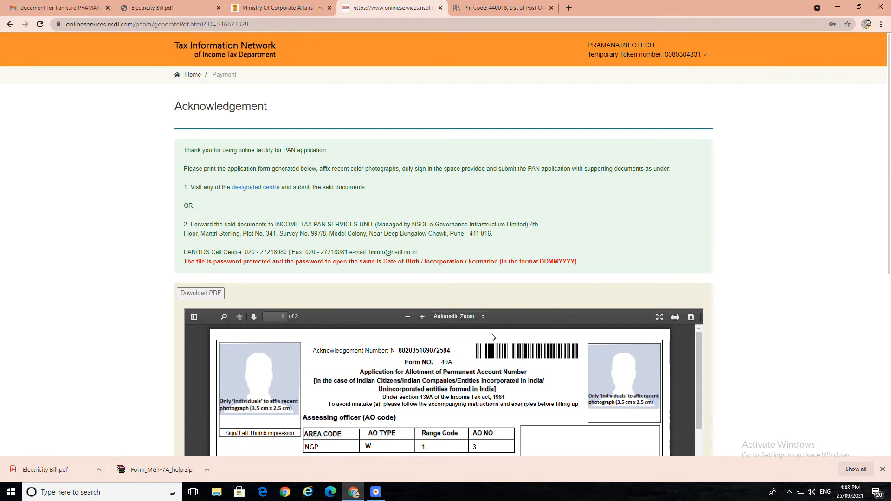